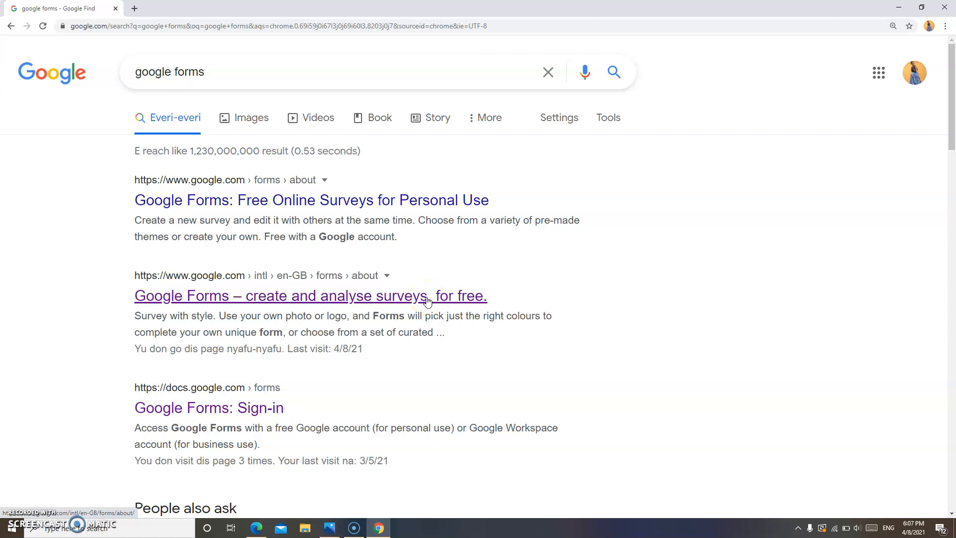
# - Open Google Forms for personal use from the search results and show the full template gallery
pyautogui.click(426, 299)
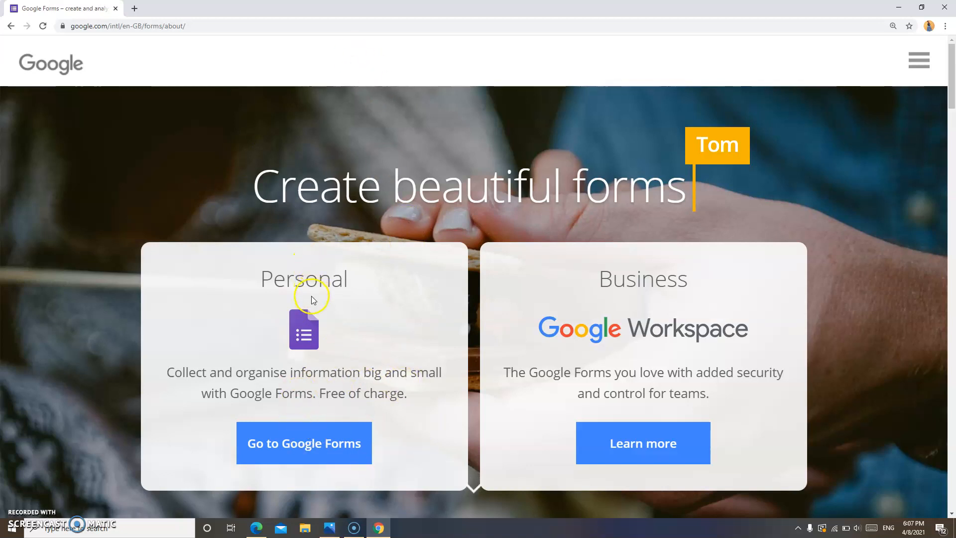
pyautogui.click(313, 443)
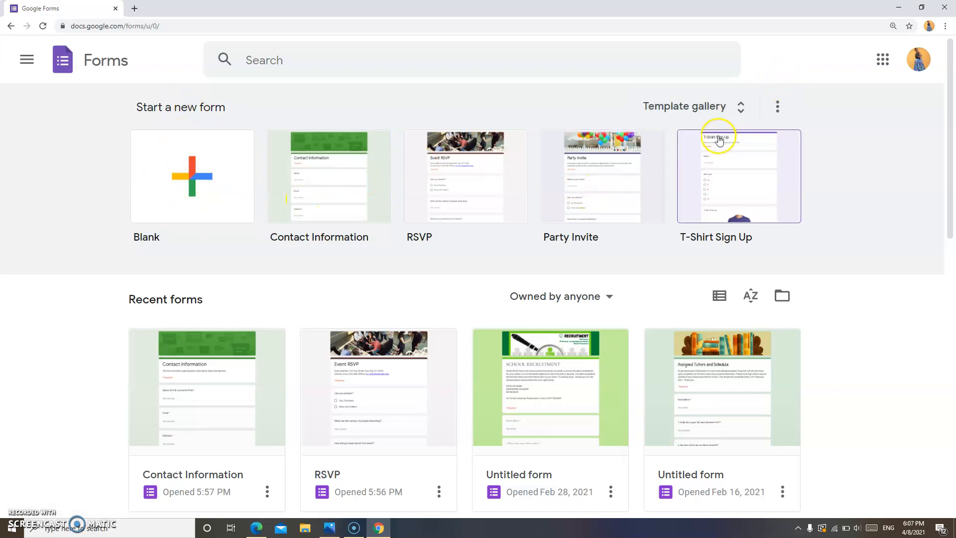
pyautogui.click(737, 104)
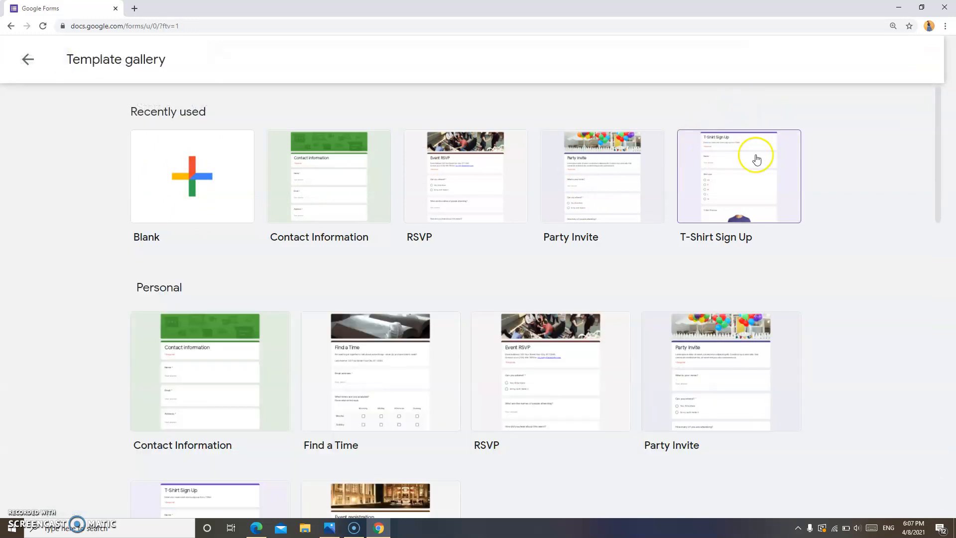
# - Open the Party Invite template and look through its header, description and questions
pyautogui.moveTo(943, 155); pyautogui.dragTo(692, 227)
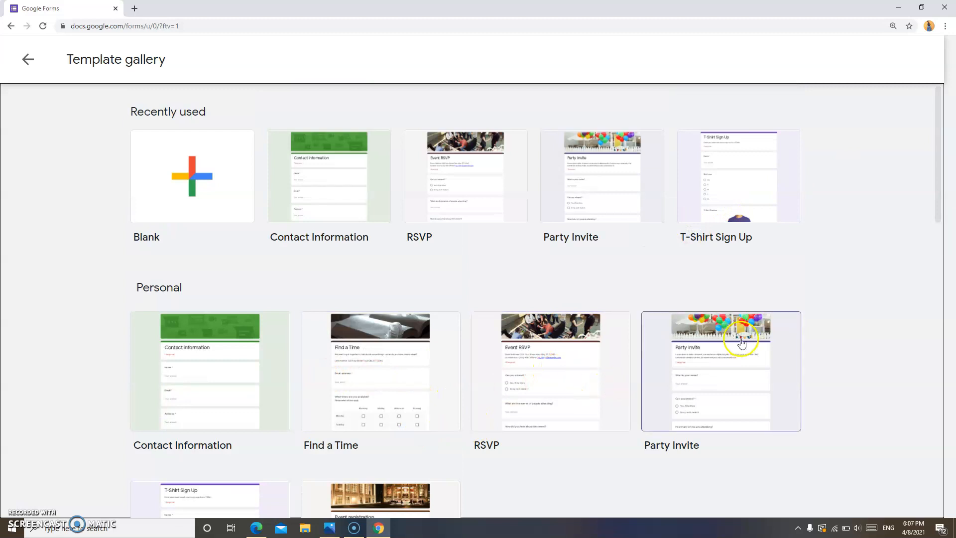
pyautogui.click(719, 347)
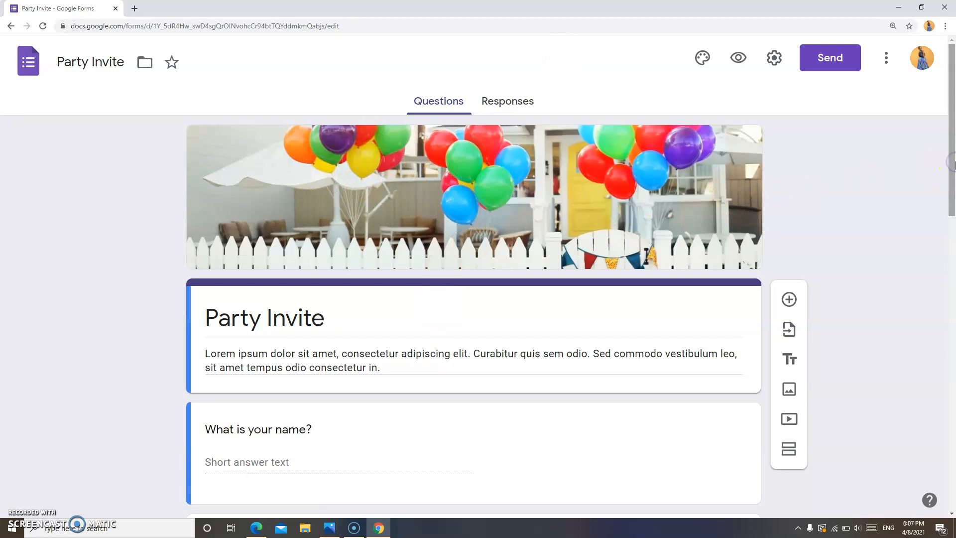
pyautogui.moveTo(954, 165); pyautogui.dragTo(953, 222)
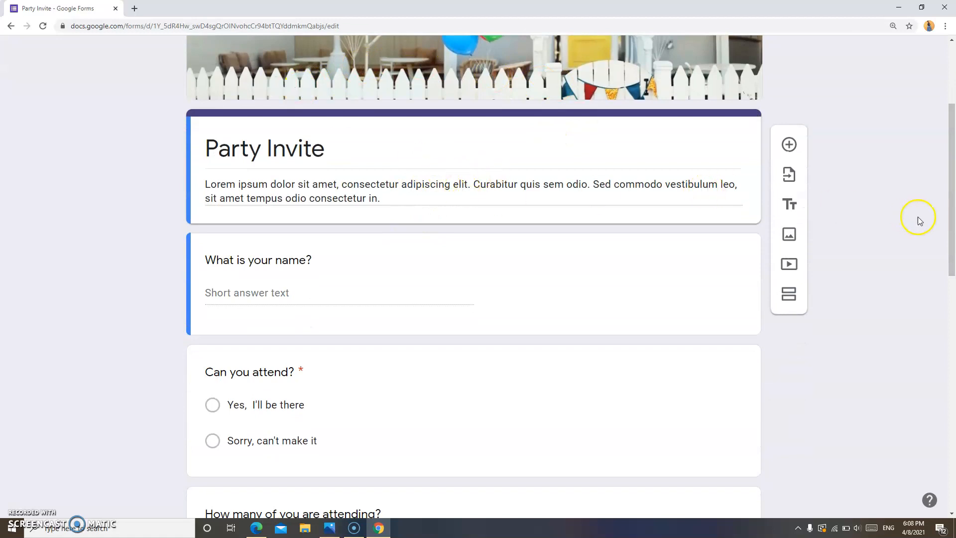
pyautogui.moveTo(952, 235); pyautogui.dragTo(953, 124)
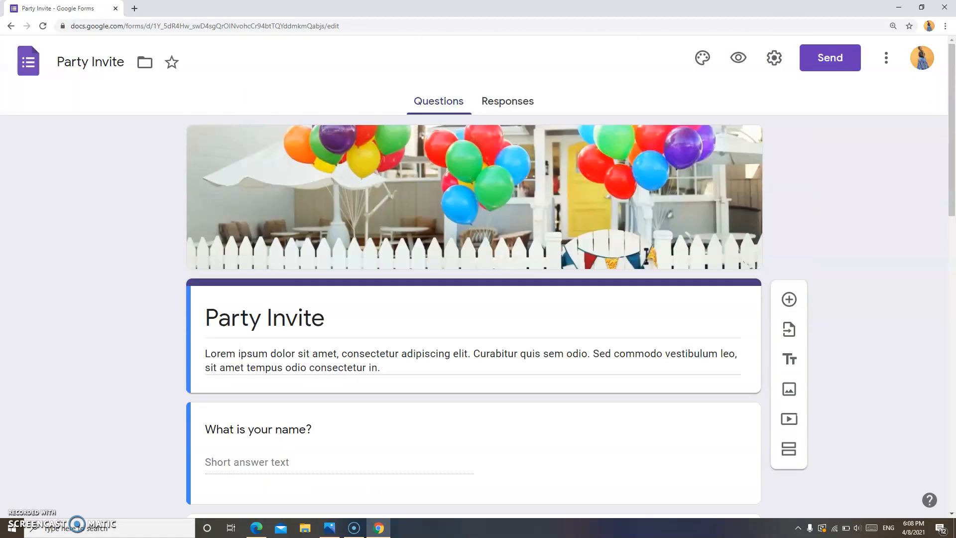
# - Go back to the template gallery, create a blank form and clear its default title
pyautogui.click(10, 27)
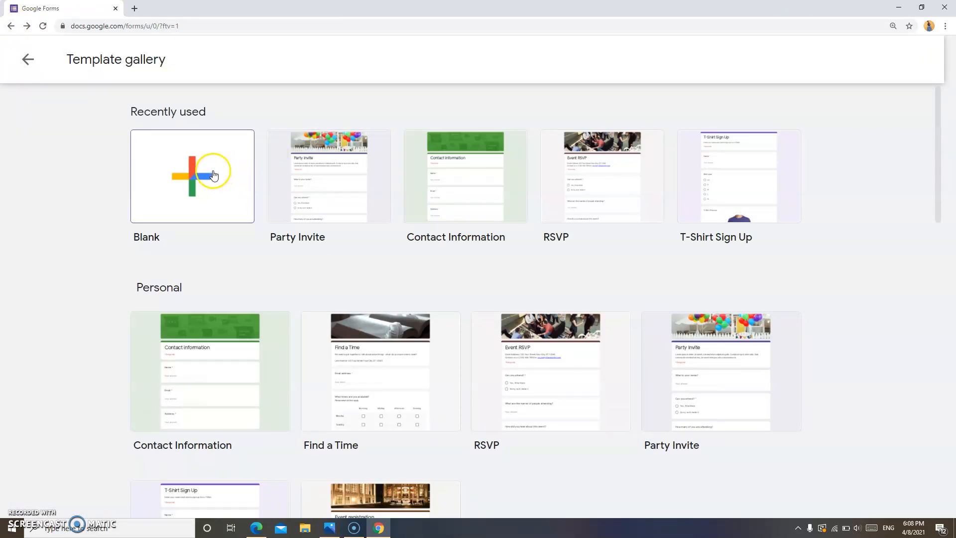
pyautogui.click(213, 175)
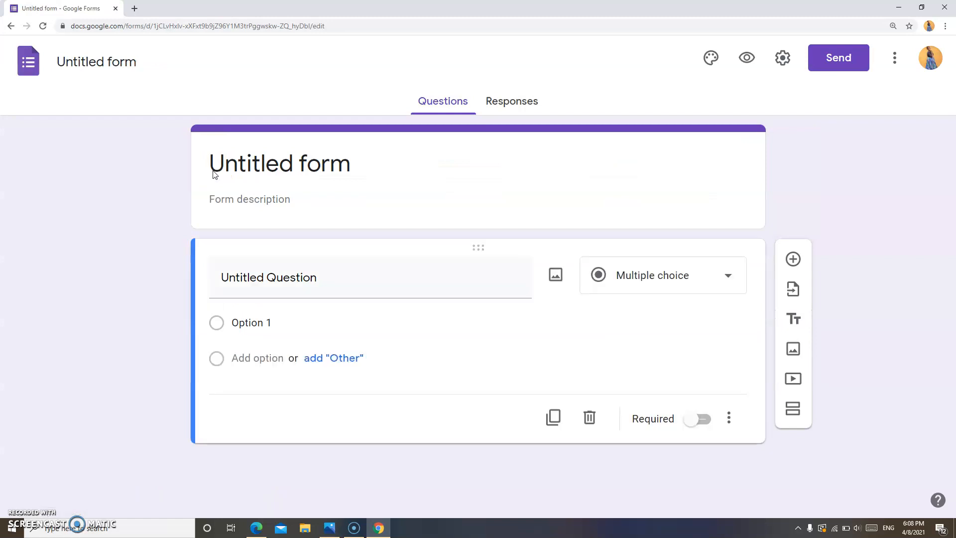
pyautogui.click(354, 173)
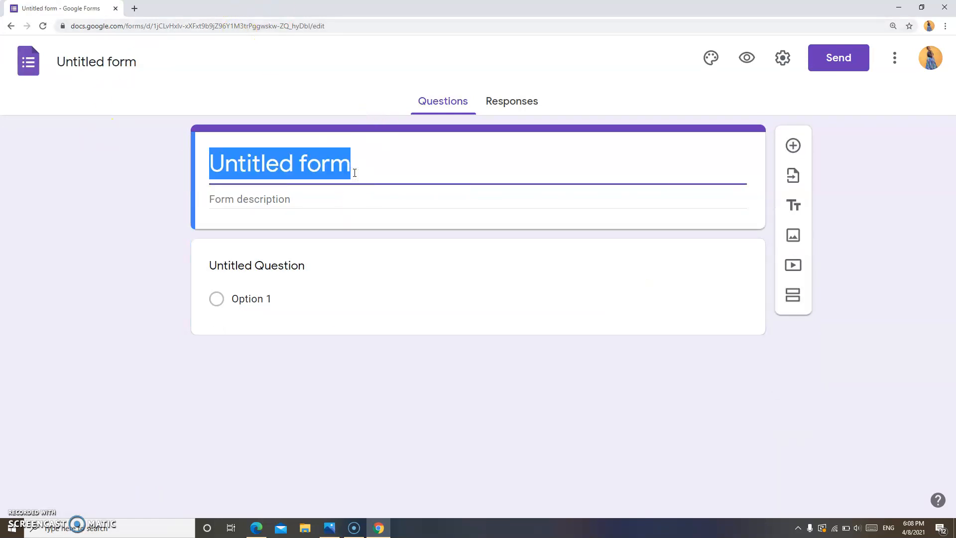
pyautogui.press('BackSpace')
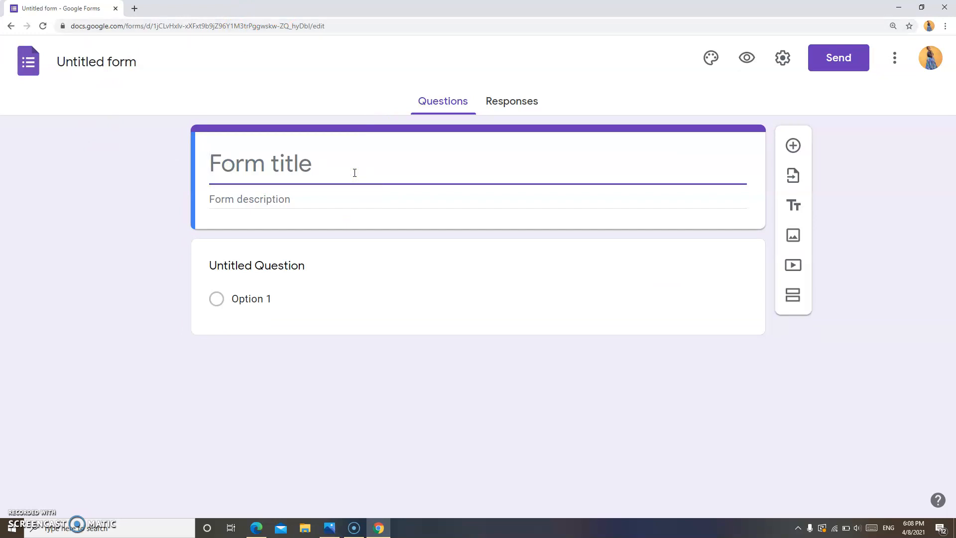
pyautogui.write('Registration form')
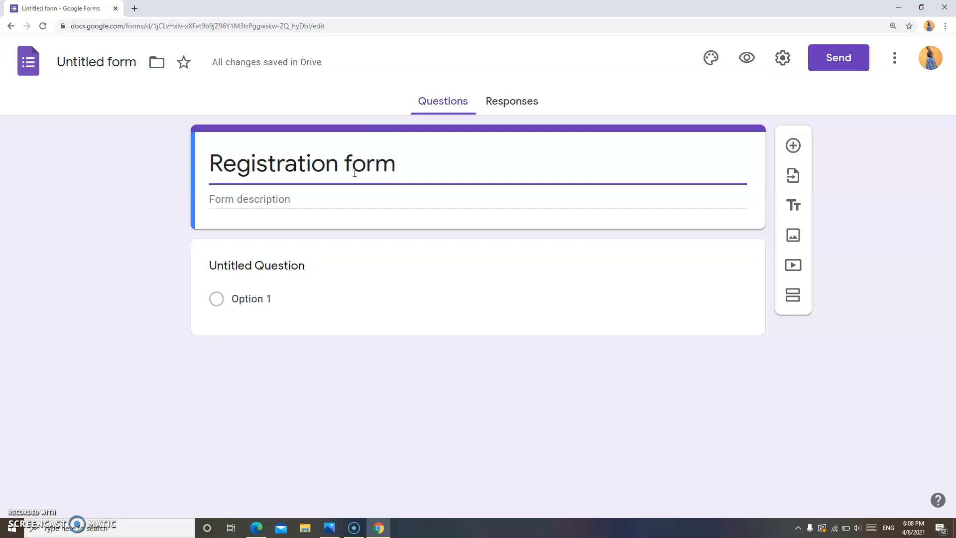
pyautogui.press('BackSpace')
pyautogui.press('BackSpace')
pyautogui.press('BackSpace')
pyautogui.press('BackSpace')
pyautogui.press('BackSpace')
pyautogui.press('BackSpace')
pyautogui.press('BackSpace')
pyautogui.press('BackSpace')
pyautogui.press('BackSpace')
pyautogui.press('BackSpace')
pyautogui.press('BackSpace')
pyautogui.press('BackSpace')
pyautogui.press('BackSpace')
pyautogui.press('BackSpace')
pyautogui.press('BackSpace')
pyautogui.press('BackSpace')
pyautogui.press('BackSpace')
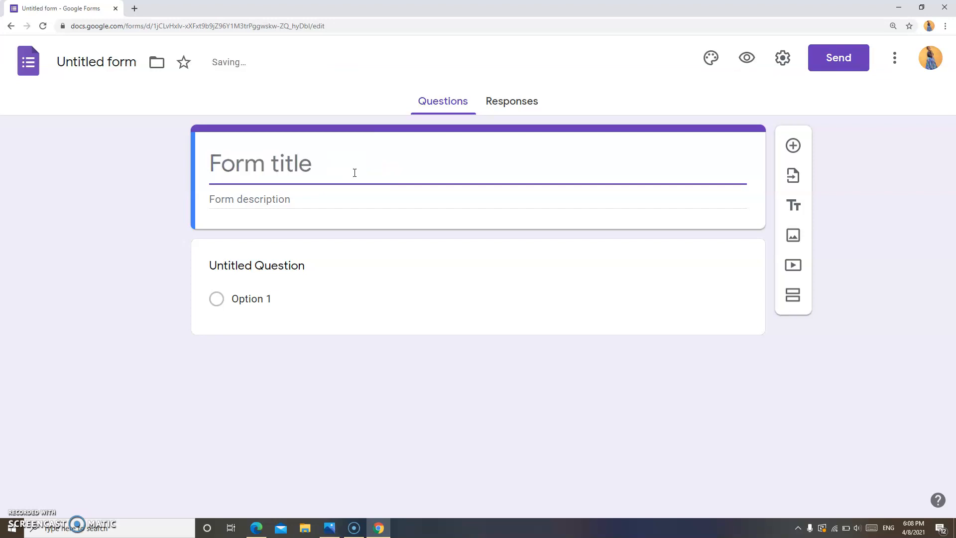
# - Title the form "Maths Exercise on Simple Addition for Grade 5"
pyautogui.write('Maths A')
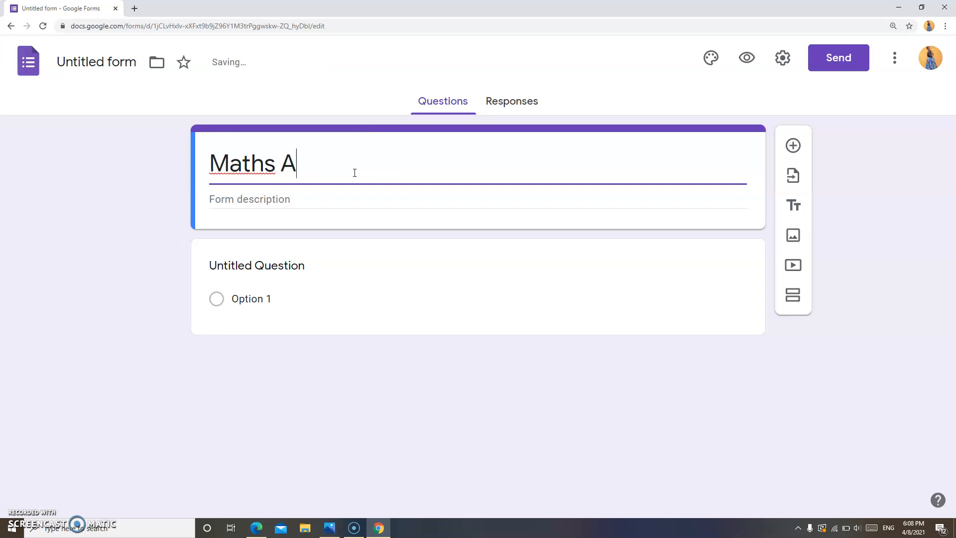
pyautogui.press('BackSpace')
pyautogui.write('Exercise on')
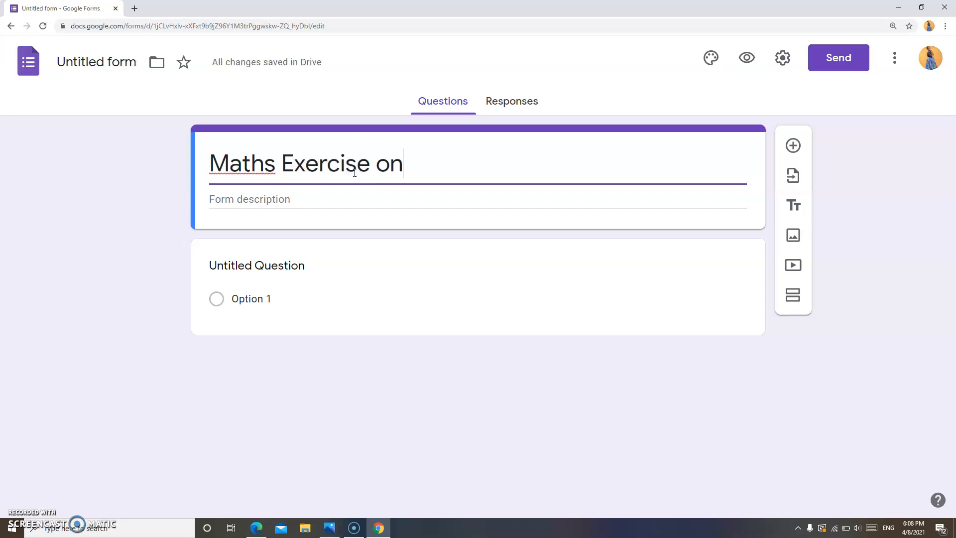
pyautogui.write(' S')
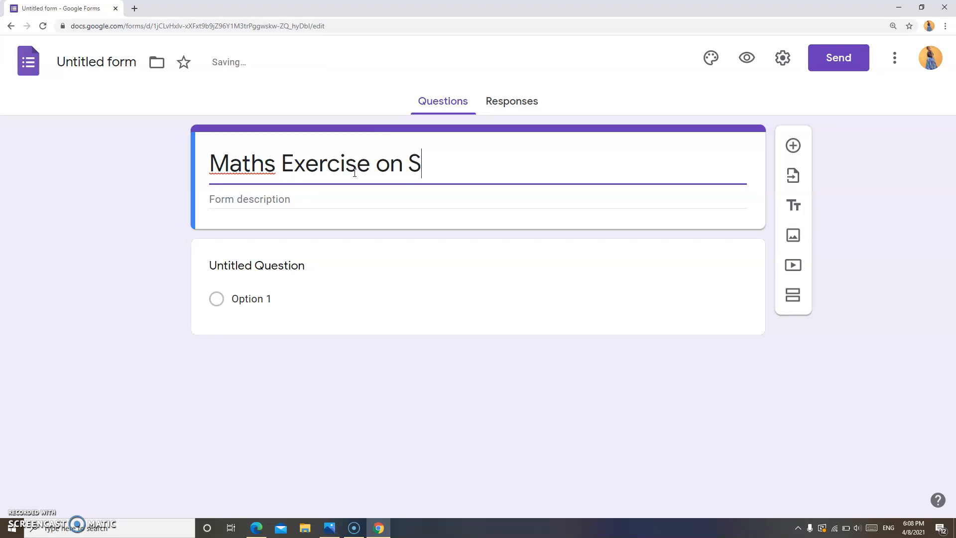
pyautogui.write('imple Add')
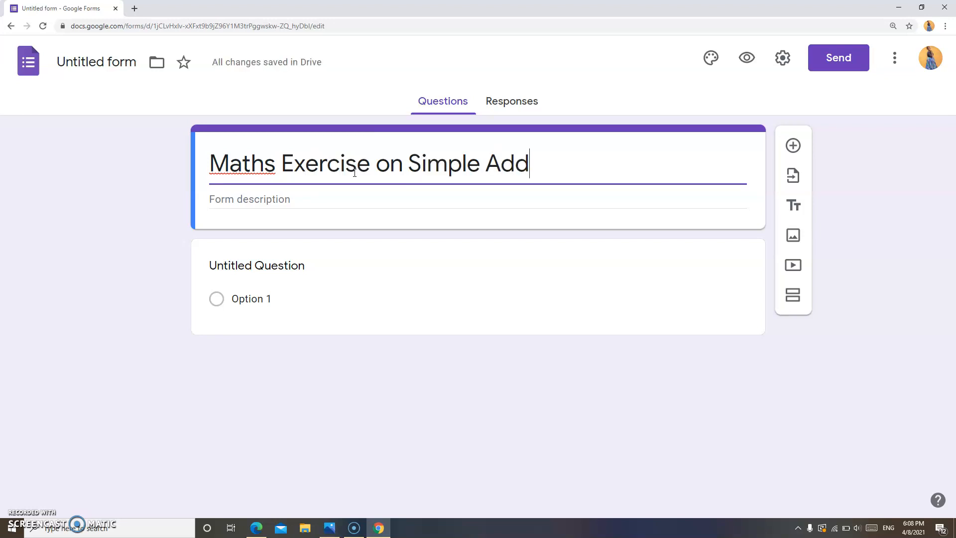
pyautogui.write('ition for ')
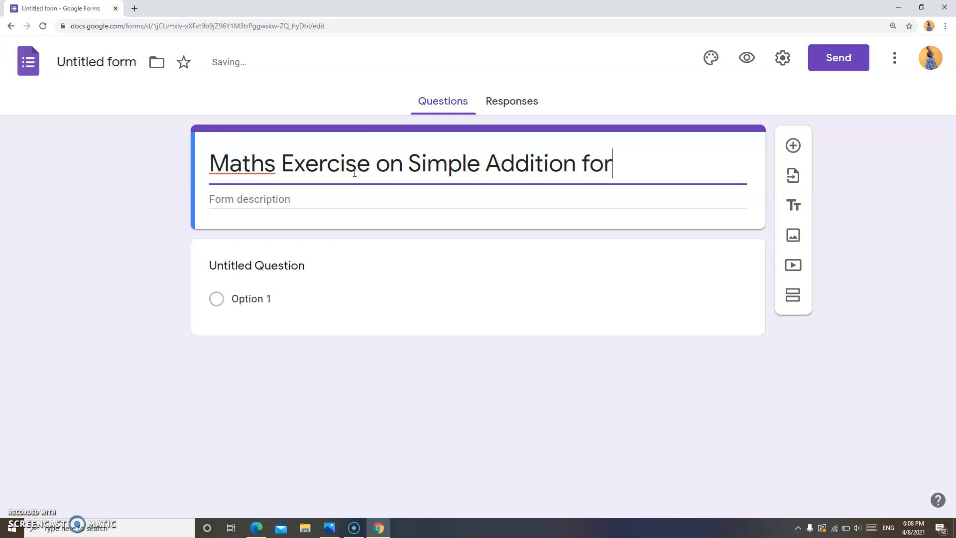
pyautogui.write('Grade 5')
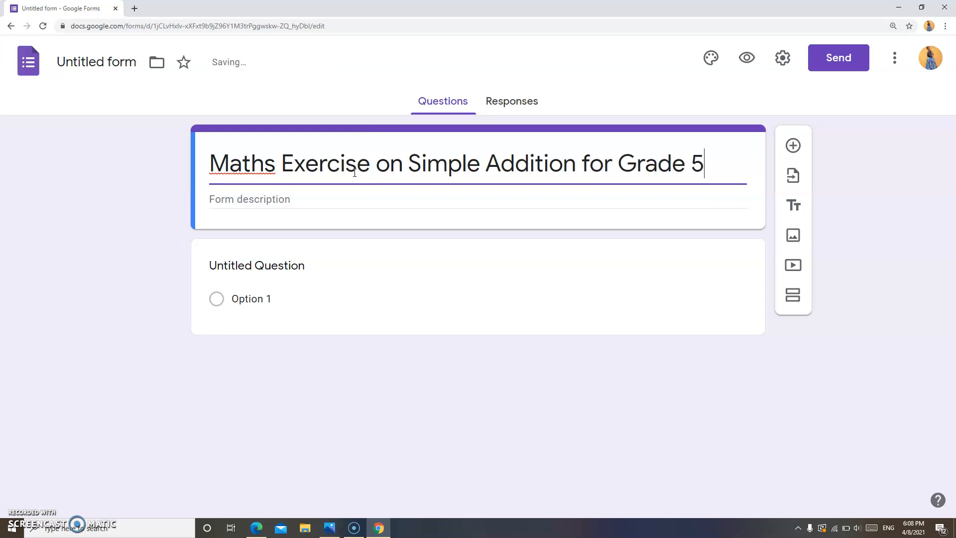
# - Enter the form description "Read the following questions carefully and choose the right answer or fill in the missing gaps."
pyautogui.click(310, 200)
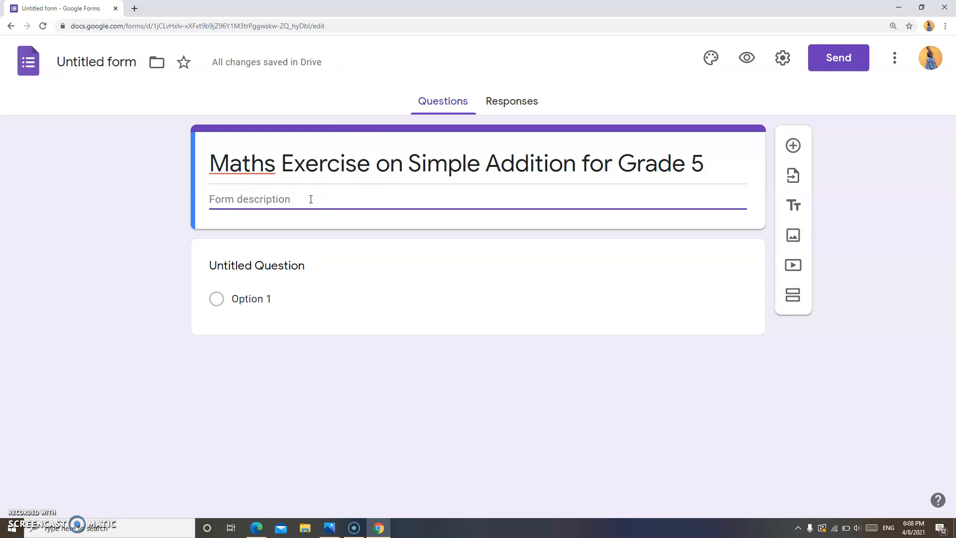
pyautogui.write('ReAD')
pyautogui.press('BackSpace')
pyautogui.press('BackSpace')
pyautogui.write('a')
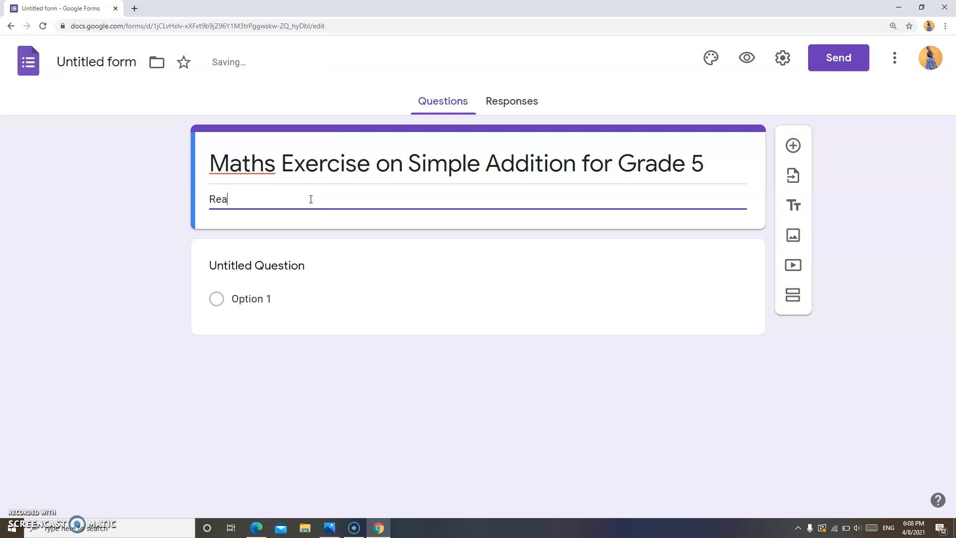
pyautogui.write('d the followu')
pyautogui.write('ing question')
pyautogui.write('s ac')
pyautogui.press('BackSpace')
pyautogui.press('BackSpace')
pyautogui.write('carefully anm')
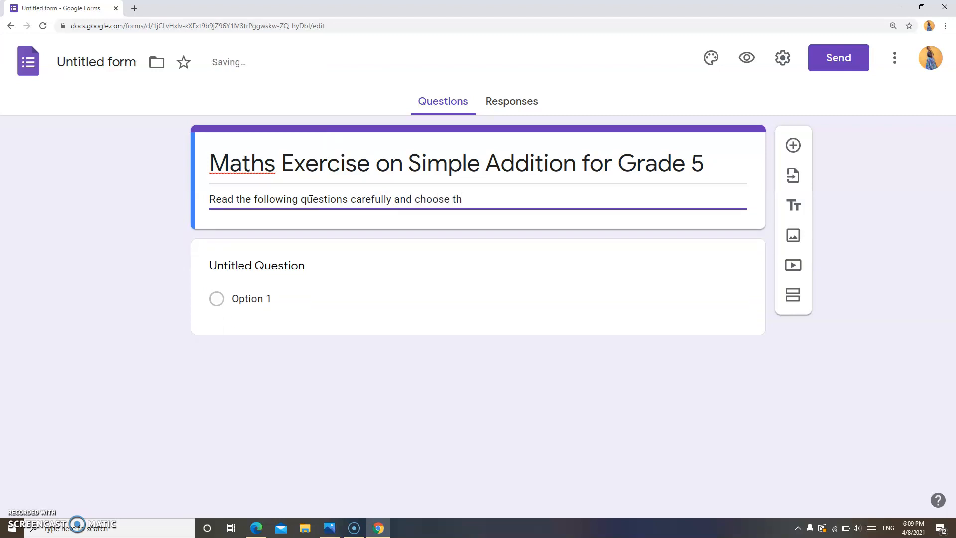
pyautogui.write('d choose the right answre')
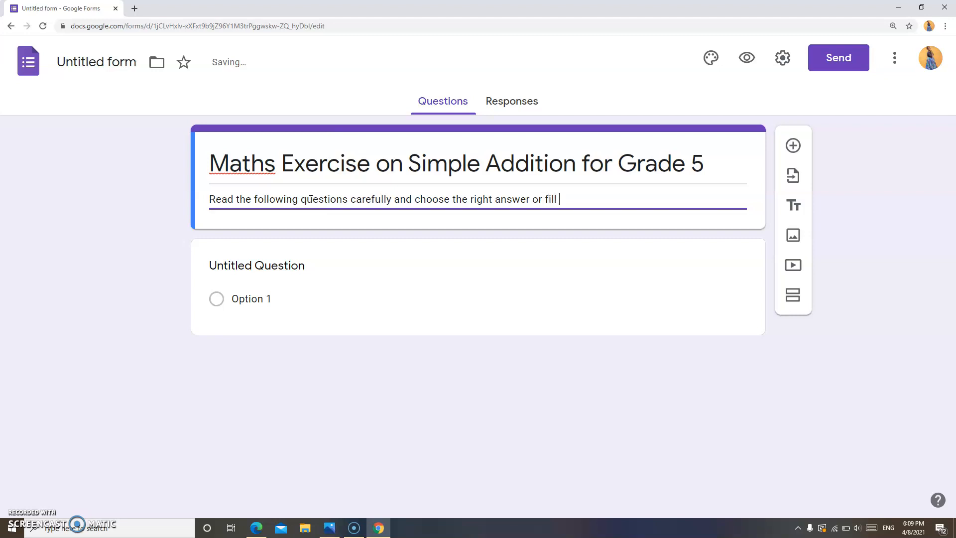
pyautogui.write('her missing gaps.')
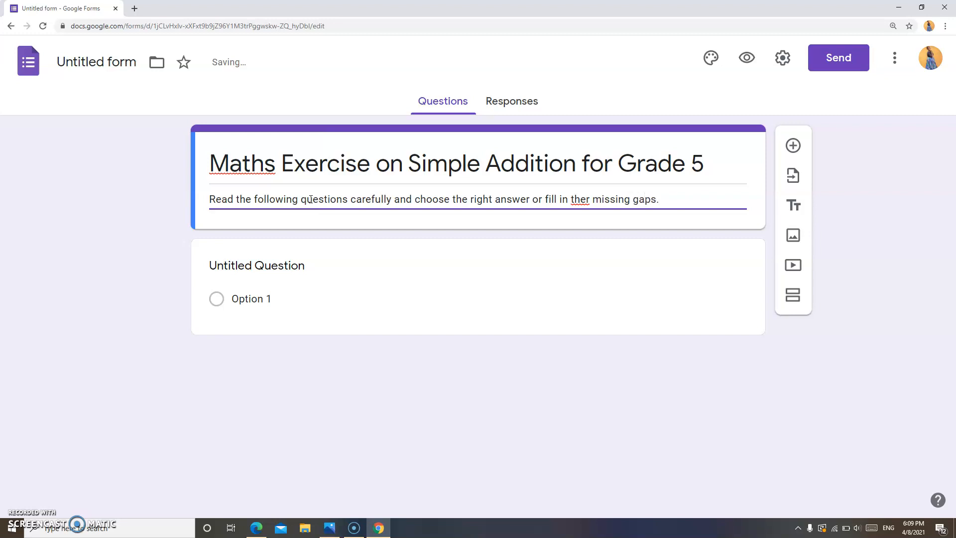
pyautogui.press('Left')
pyautogui.press('Left')
pyautogui.press('Left')
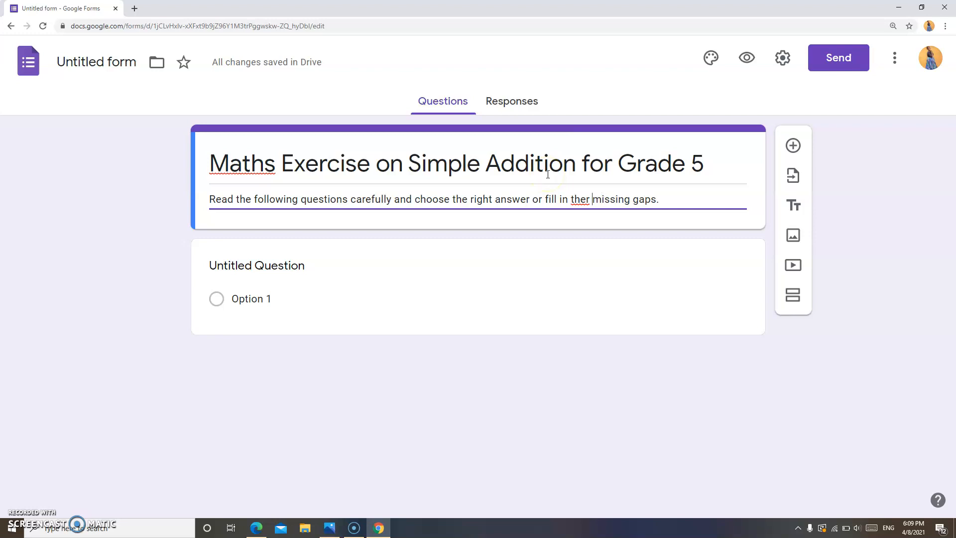
pyautogui.press('BackSpace')
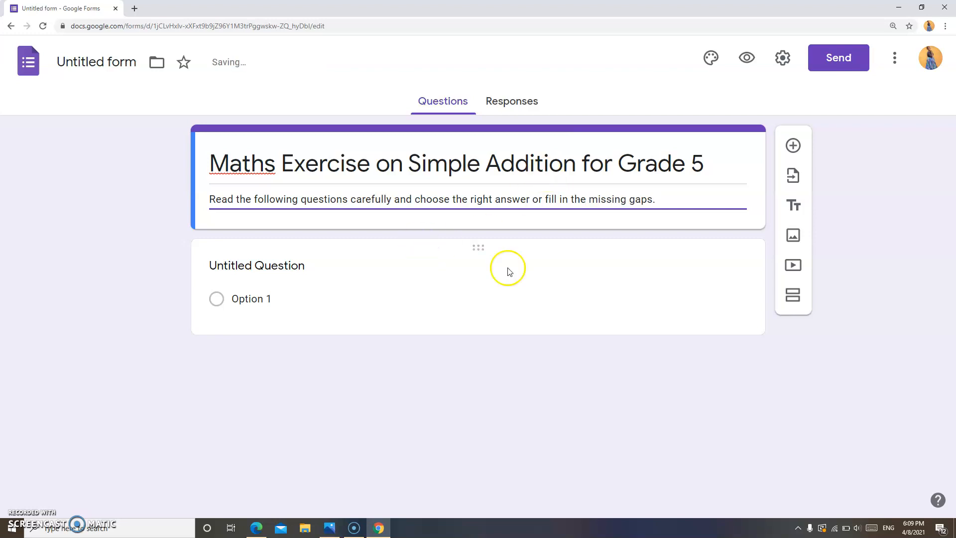
# - Set the first question to "1. Write your name in full (Surname first)" with the Short answer type
pyautogui.click(316, 264)
pyautogui.press('BackSpace')
pyautogui.write('1. Write your name')
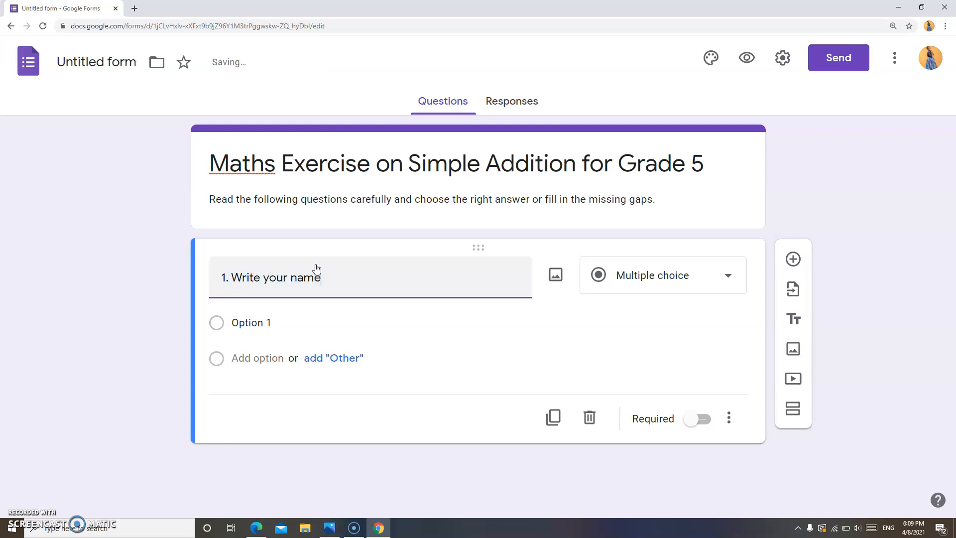
pyautogui.write(' in full')
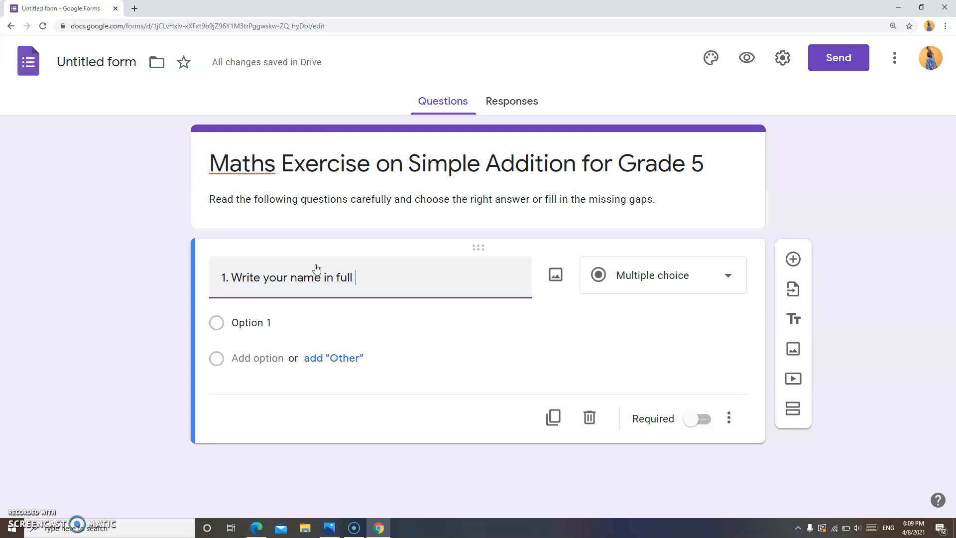
pyautogui.write(' (Surname firast')
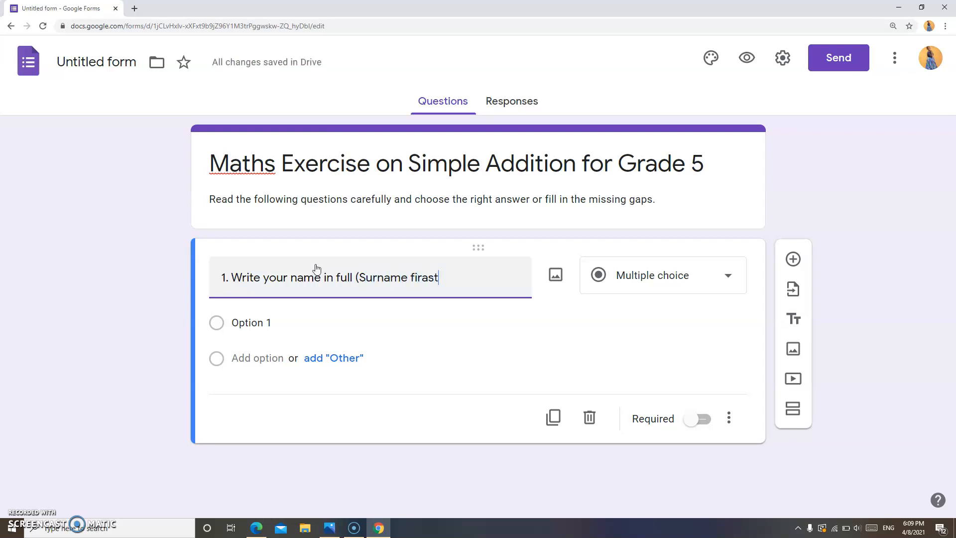
pyautogui.press('BackSpace')
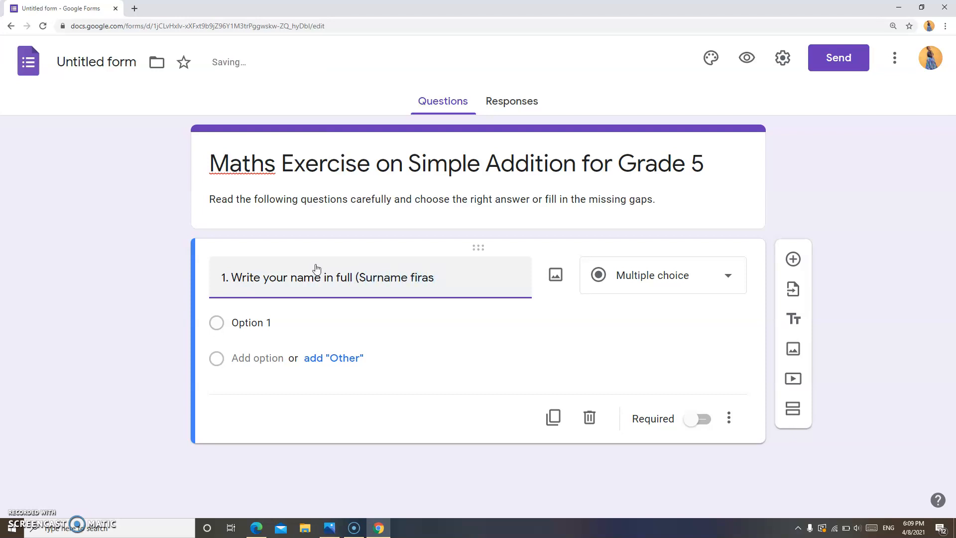
pyautogui.write(')')
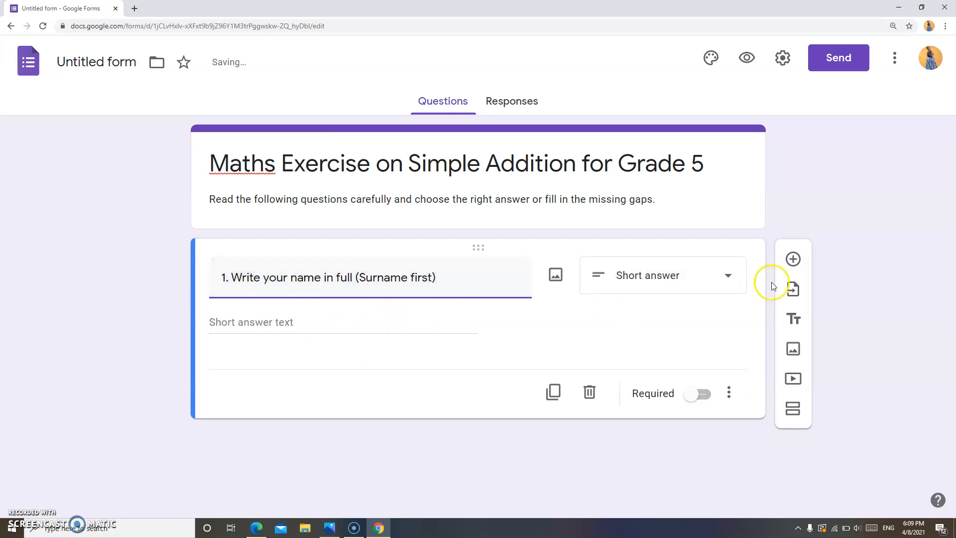
pyautogui.click(729, 277)
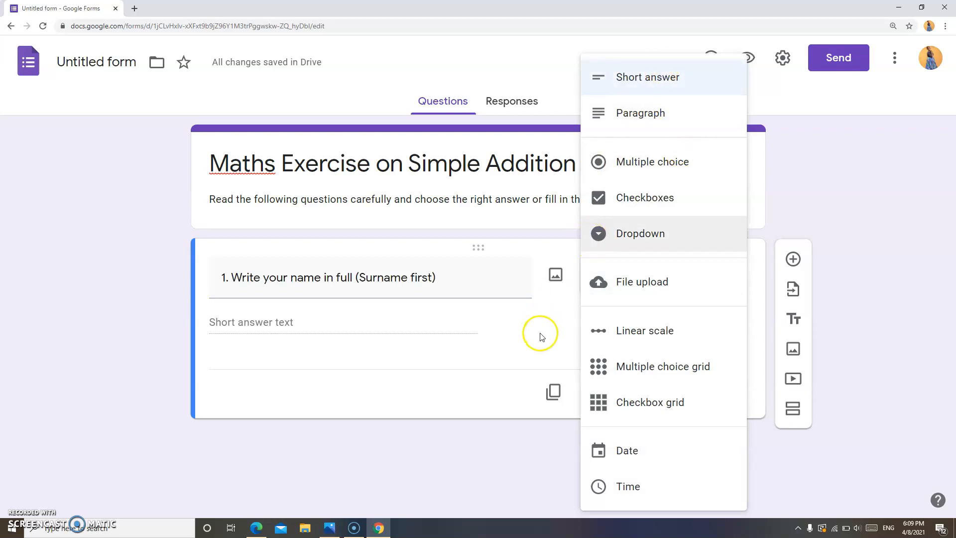
pyautogui.click(641, 87)
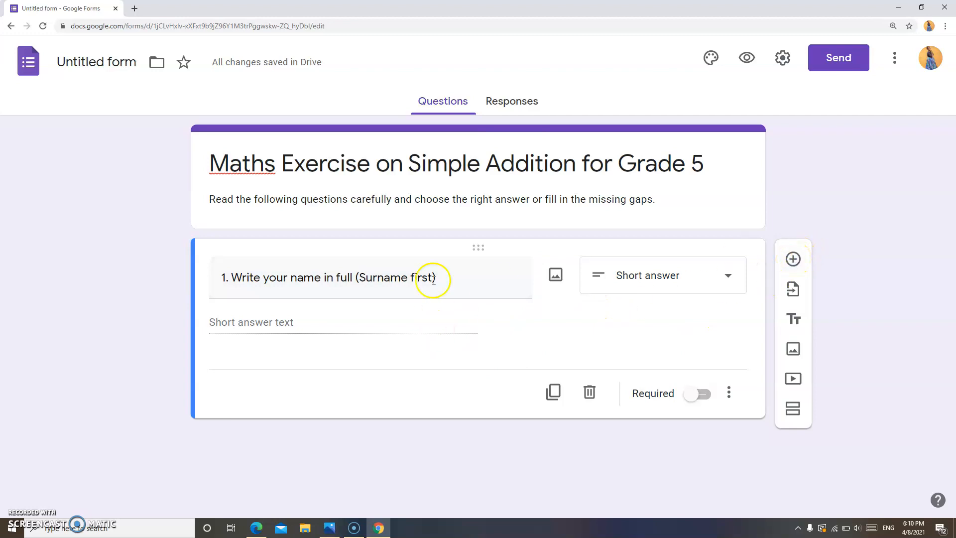
# - Duplicate the first question and title the copy "2. How old are you?"
pyautogui.click(556, 398)
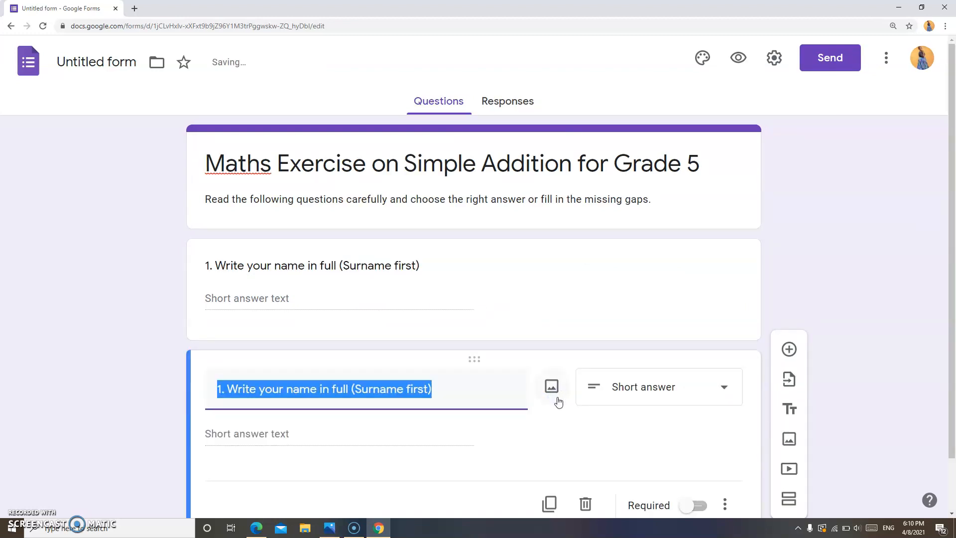
pyautogui.press('BackSpace')
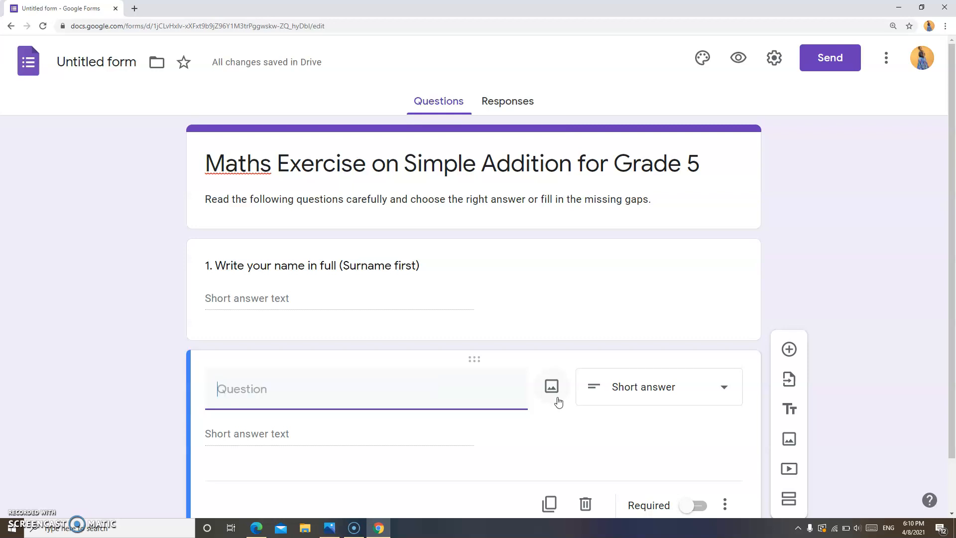
pyautogui.write('2. Hpw')
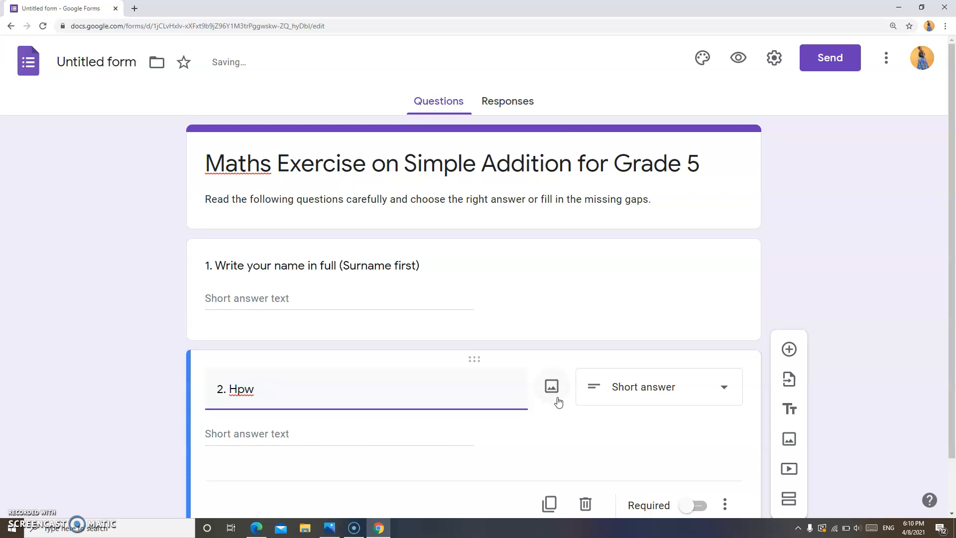
pyautogui.press('BackSpace')
pyautogui.press('BackSpace')
pyautogui.write('ol')
pyautogui.press('BackSpace')
pyautogui.write('w old are you?')
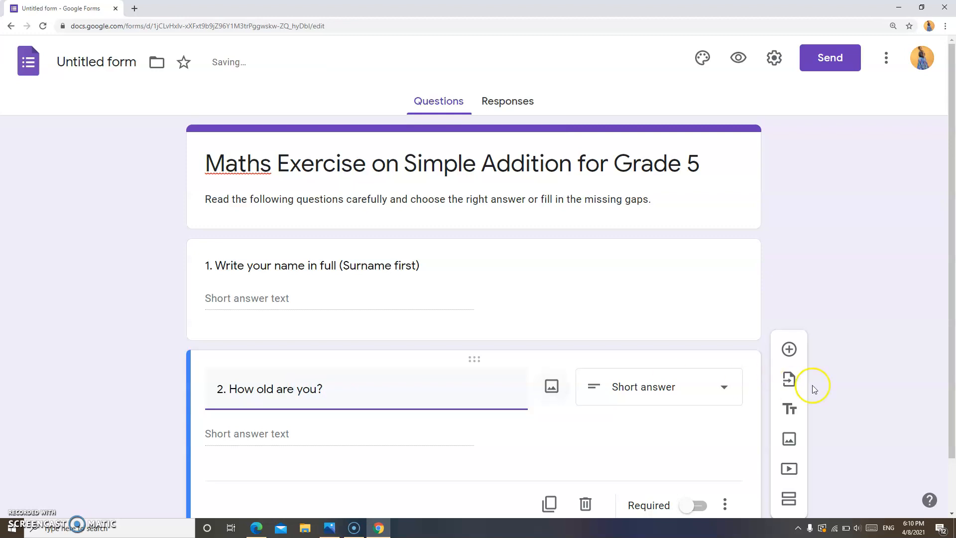
# - Change question 2 to the Multiple choice type and set its first option to "3 years"
pyautogui.click(713, 389)
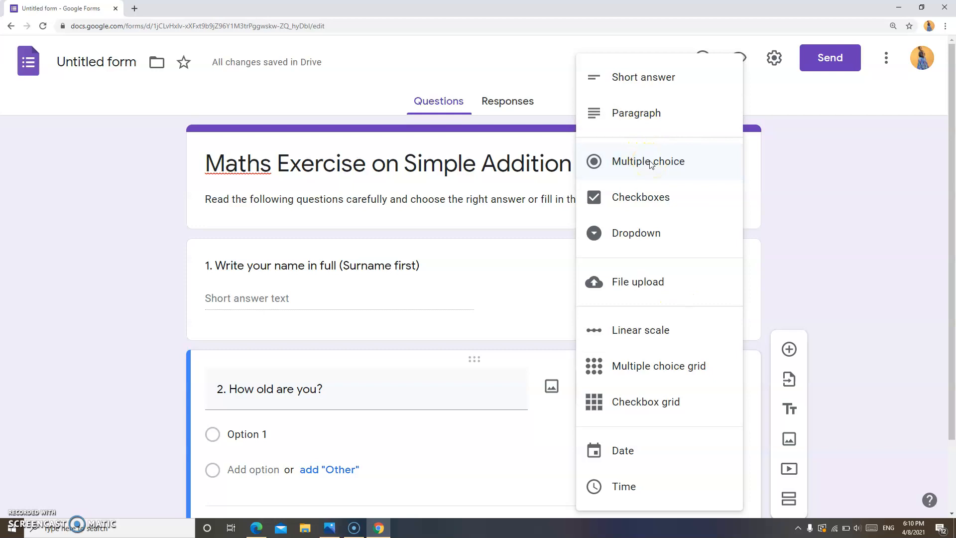
pyautogui.click(642, 164)
pyautogui.click(290, 429)
pyautogui.click(271, 435)
pyautogui.press('BackSpace')
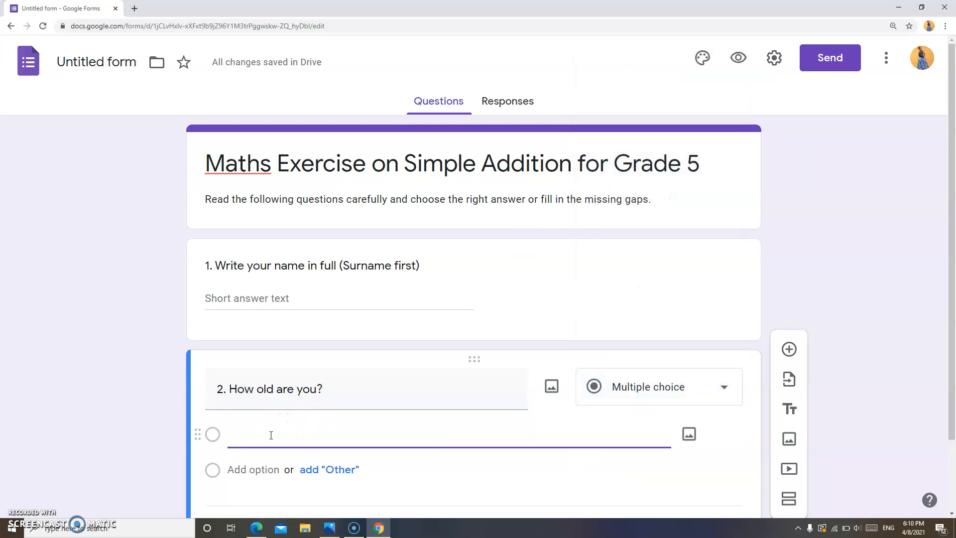
pyautogui.write('3 years')
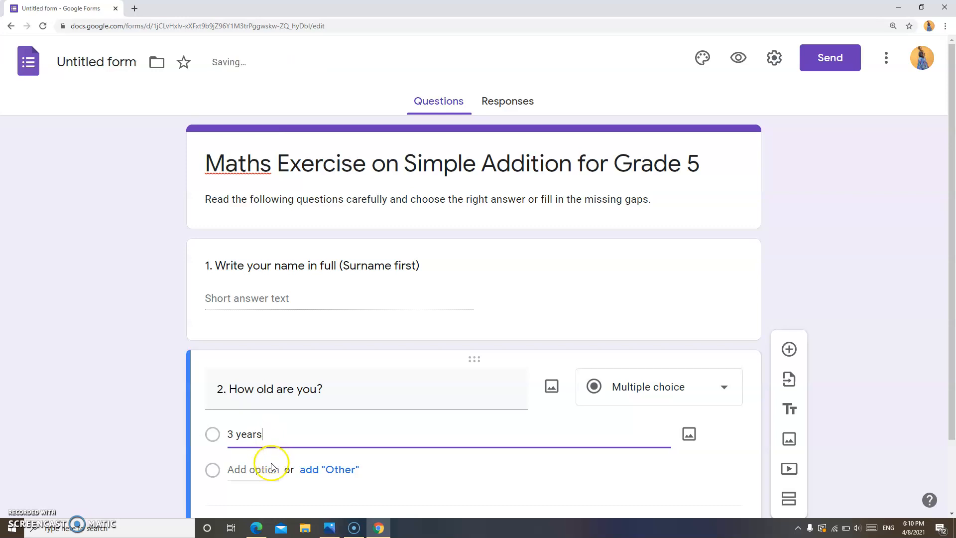
# - Add the options "4 years" and "5 years" to question 2
pyautogui.click(272, 468)
pyautogui.press('BackSpace')
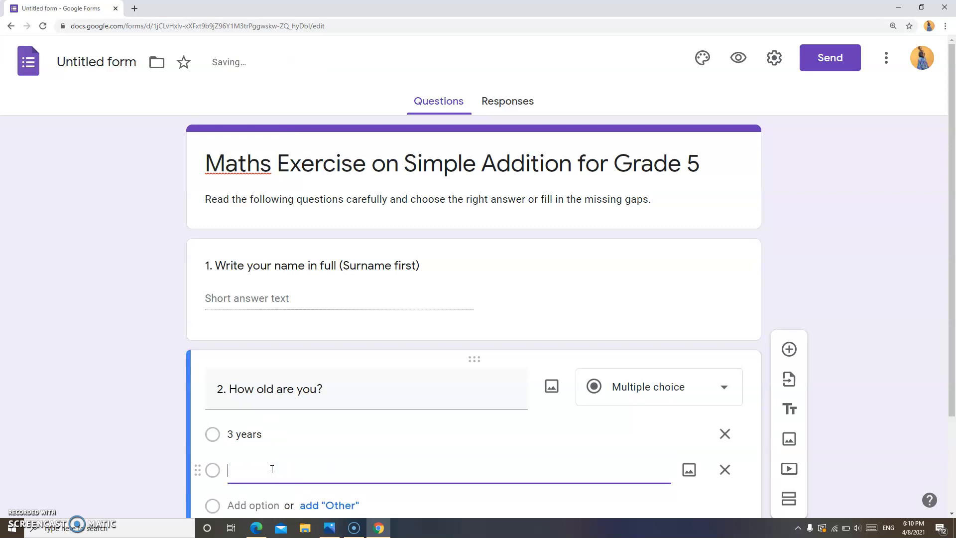
pyautogui.write('4 years')
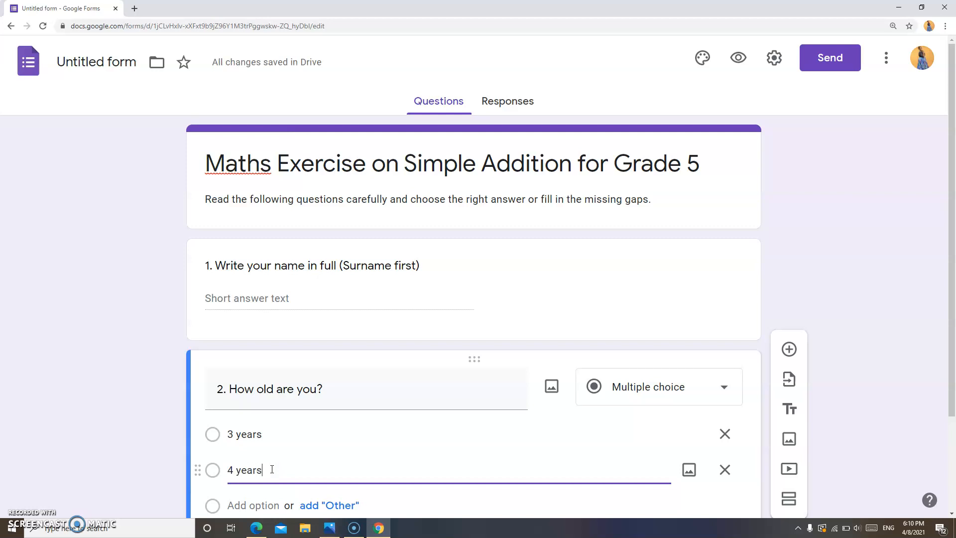
pyautogui.press('Return')
pyautogui.press('BackSpace')
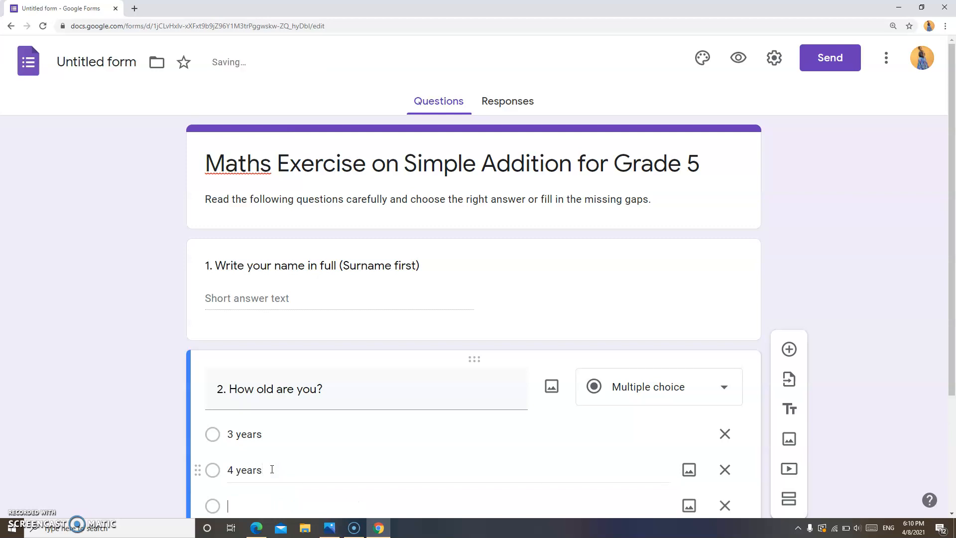
pyautogui.write('5 yera')
pyautogui.press('BackSpace')
pyautogui.press('BackSpace')
# - Add a "6 years" option and an "Other" option to question 2, keeping the Multiple choice type
pyautogui.press('Return')
pyautogui.click(272, 471)
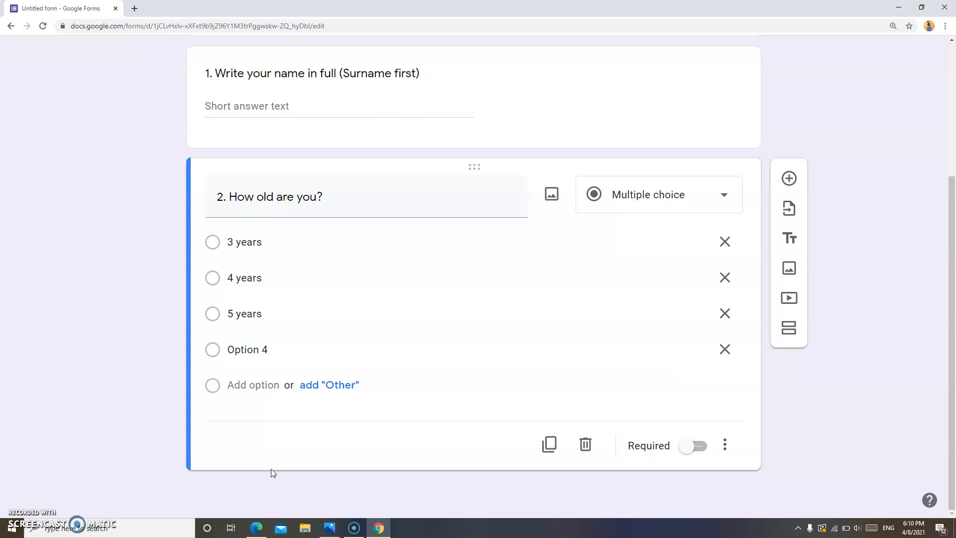
pyautogui.click(267, 355)
pyautogui.press('BackSpace')
pyautogui.write('6 years')
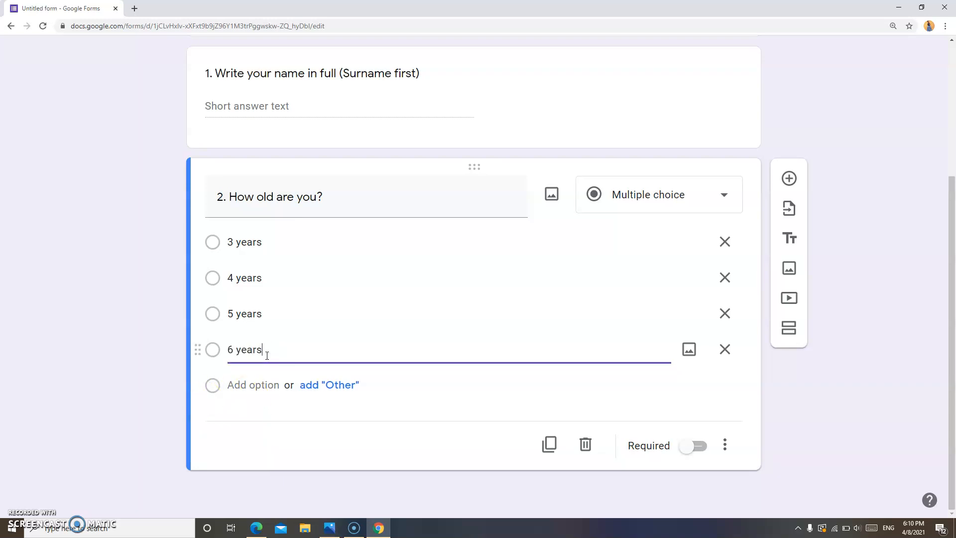
pyautogui.click(337, 386)
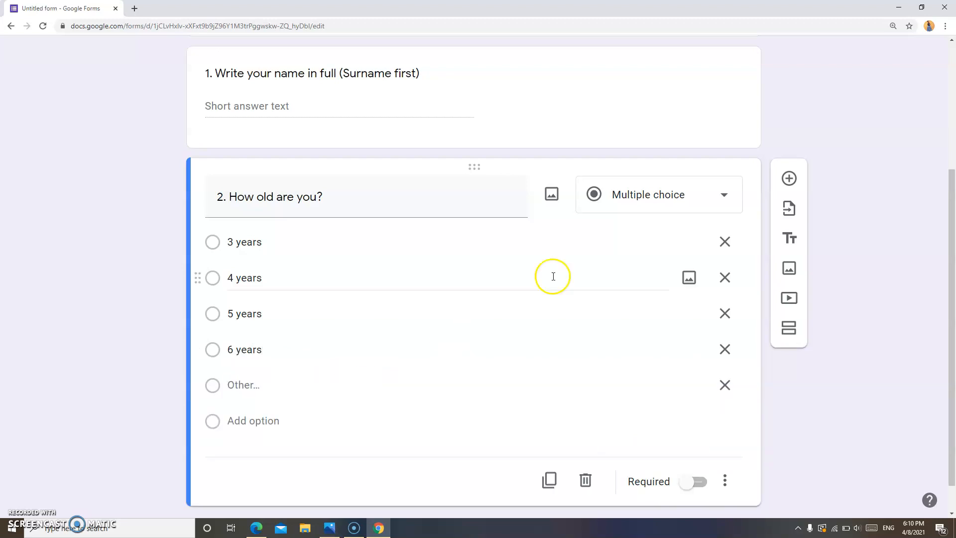
pyautogui.click(698, 196)
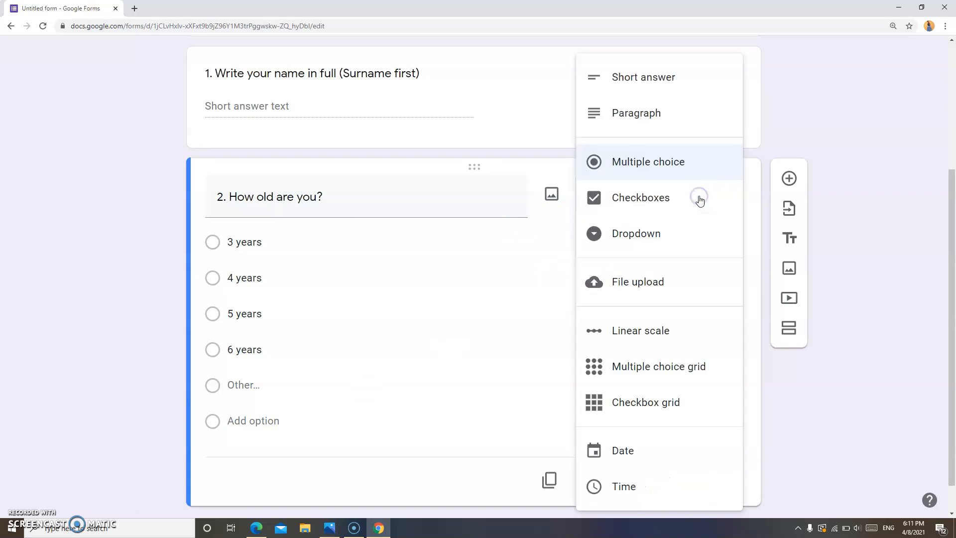
pyautogui.click(689, 165)
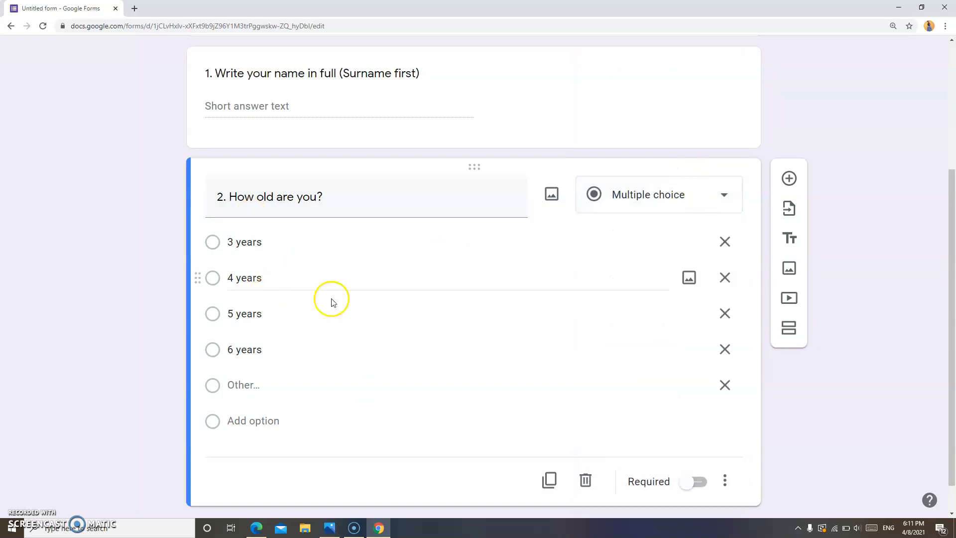
# - Make both the name question and the age question required
pyautogui.moveTo(952, 308); pyautogui.dragTo(942, 244)
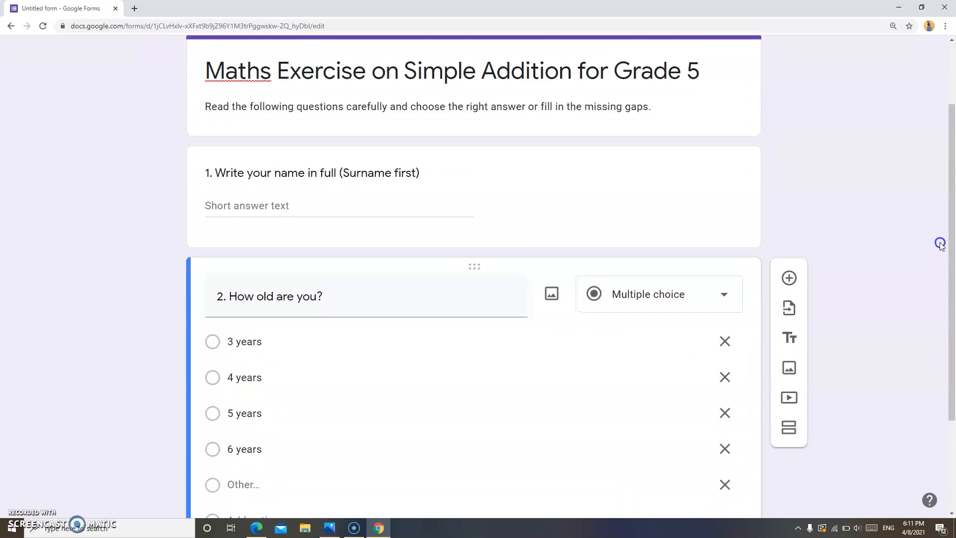
pyautogui.click(499, 186)
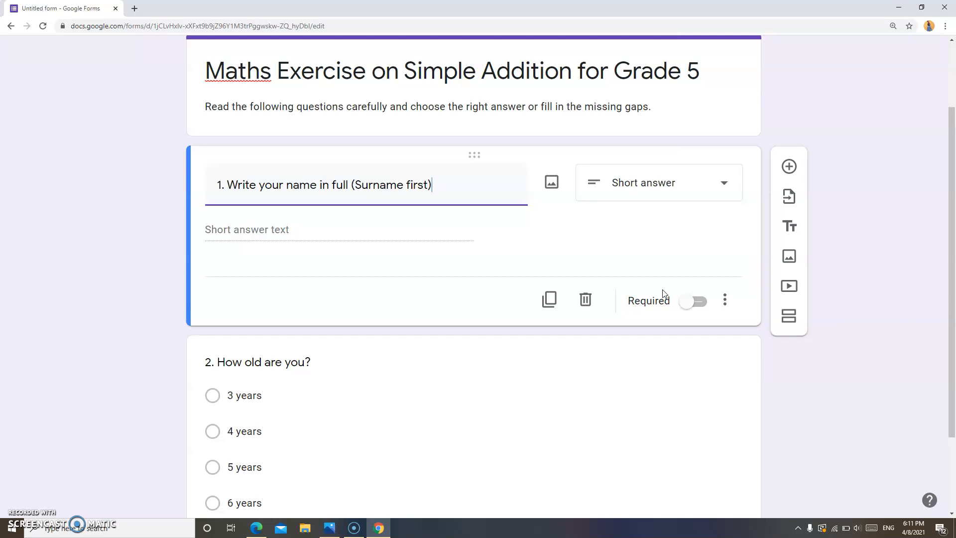
pyautogui.click(686, 303)
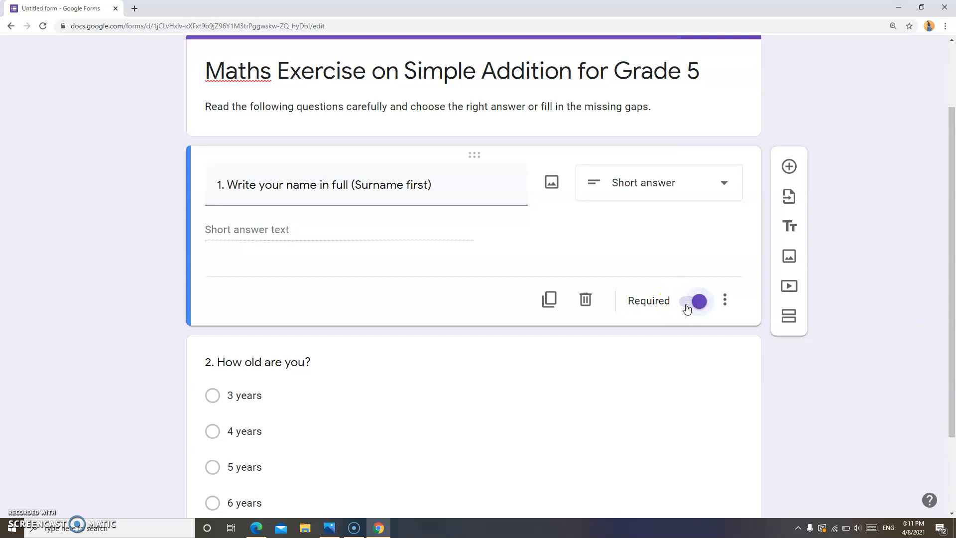
pyautogui.moveTo(952, 149); pyautogui.dragTo(952, 278)
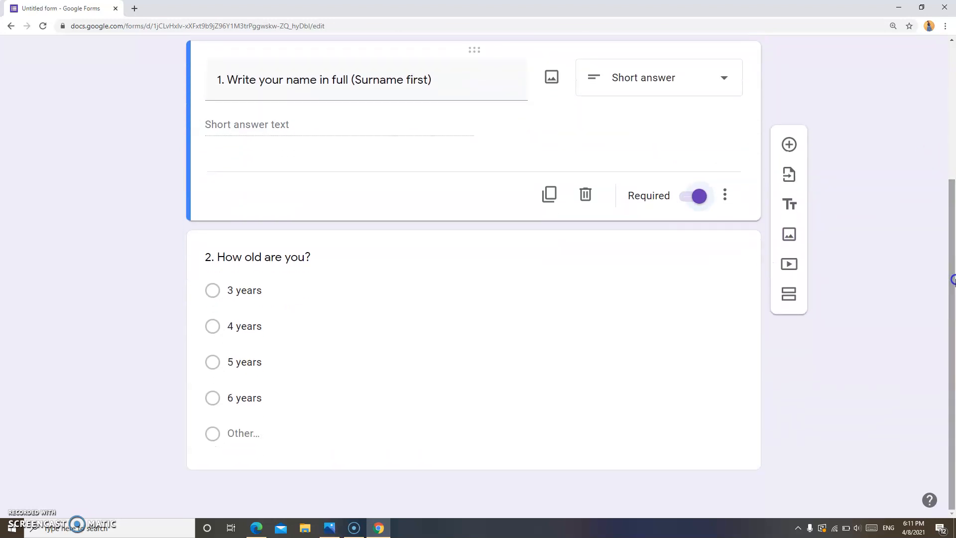
pyautogui.click(514, 386)
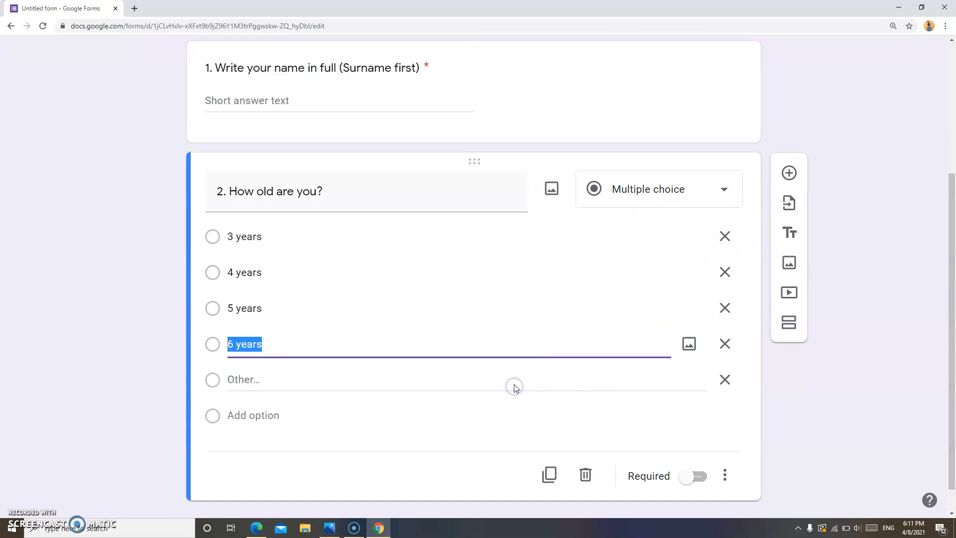
pyautogui.click(683, 480)
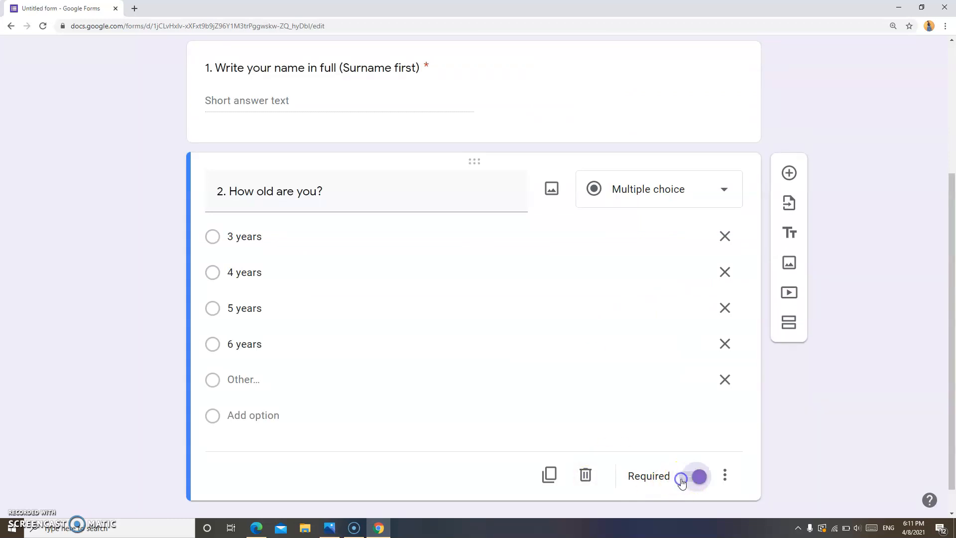
# - Add a new question titled "3. Who is the incumbent president of United States of America?"
pyautogui.click(790, 174)
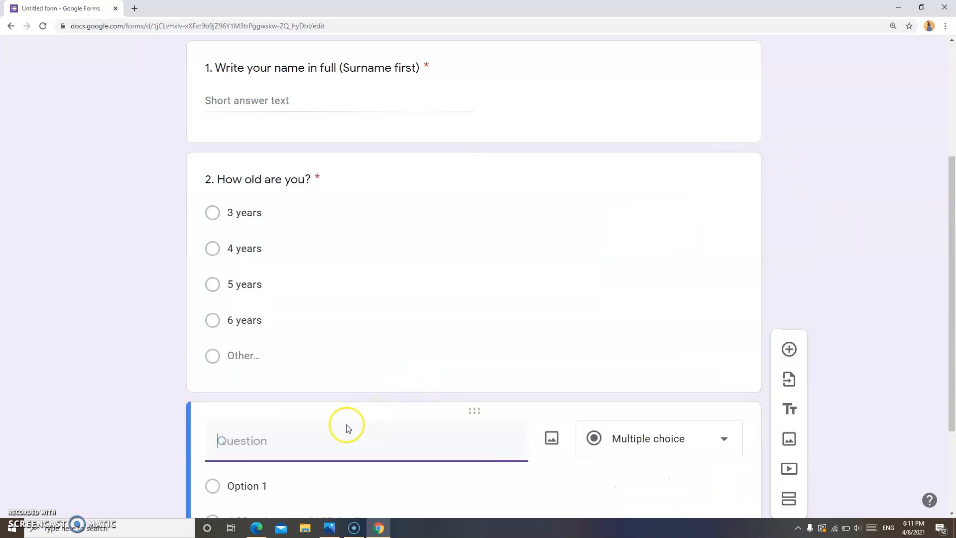
pyautogui.write('3. Who is the ')
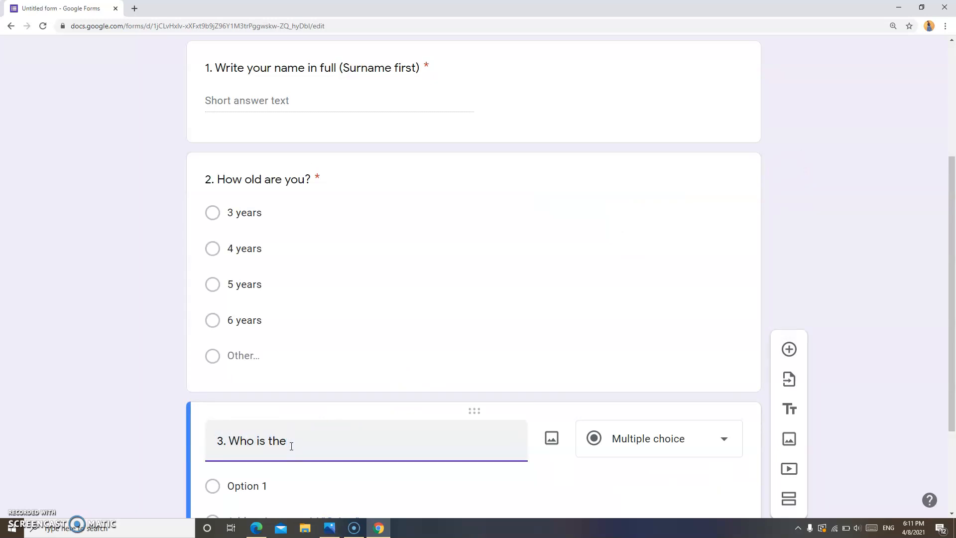
pyautogui.write('pres')
pyautogui.write('is')
pyautogui.press('BackSpace')
pyautogui.write('d')
pyautogui.press('BackSpace')
pyautogui.press('BackSpace')
pyautogui.press('BackSpace')
pyautogui.write('incumbemnt')
pyautogui.press('BackSpace')
pyautogui.press('BackSpace')
pyautogui.write('nt president of')
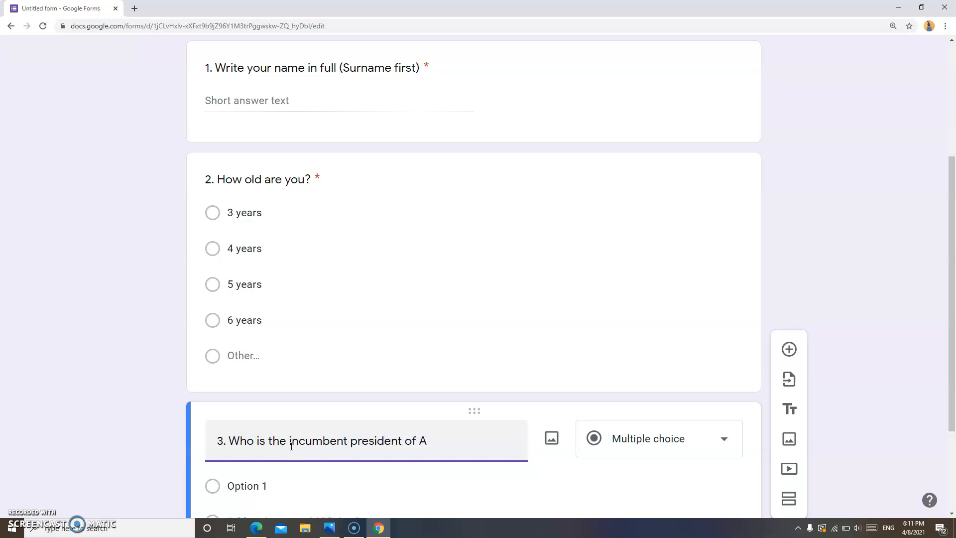
pyautogui.write(' United STATE')
pyautogui.press('BackSpace')
pyautogui.press('BackSpace')
pyautogui.write('tatyes')
pyautogui.press('BackSpace')
pyautogui.press('BackSpace')
pyautogui.write('of America?')
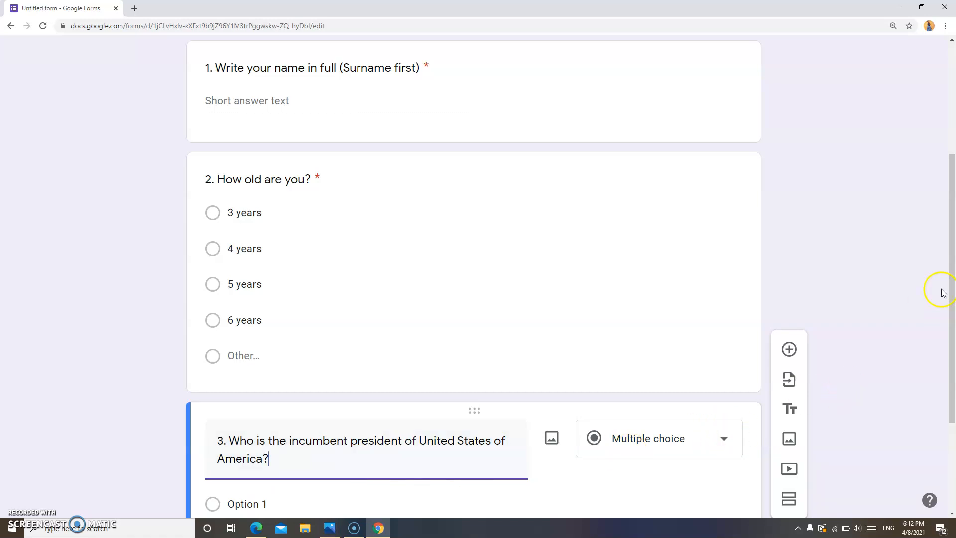
# - Enter "Muhammadu Buhari", "Donald Trump" and "Joe Biden" as the first three options of question 3
pyautogui.scroll(-2, 943, 293)
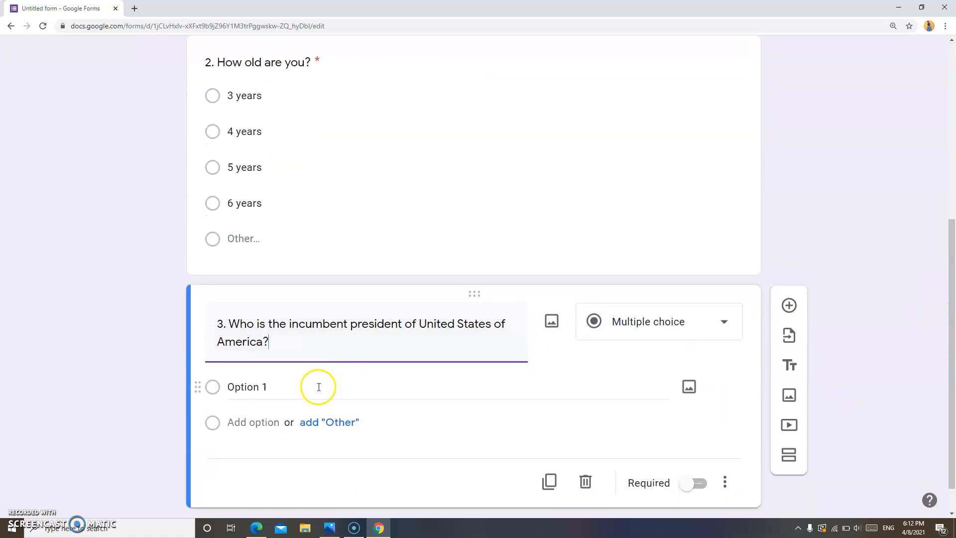
pyautogui.click(286, 387)
pyautogui.press('BackSpace')
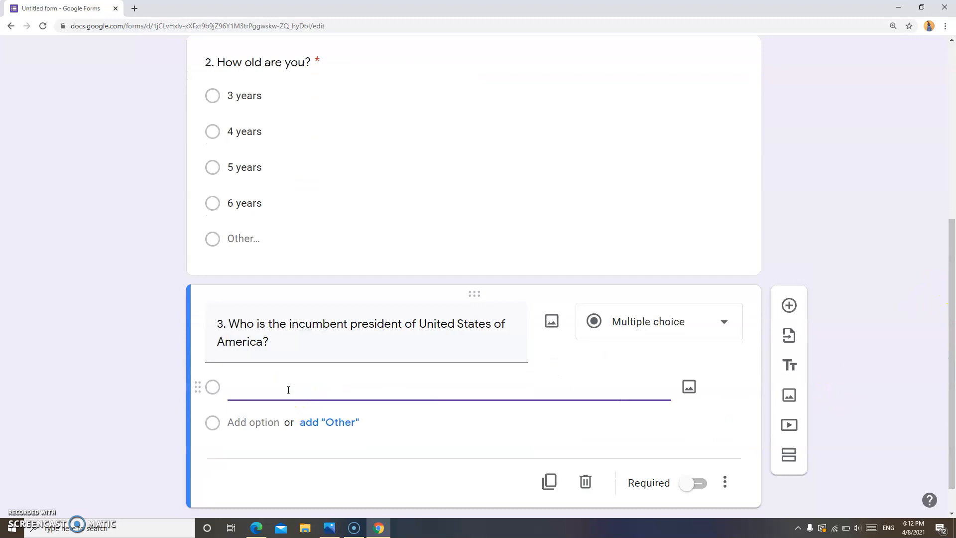
pyautogui.write('Muhammadu Buhari')
pyautogui.click(257, 421)
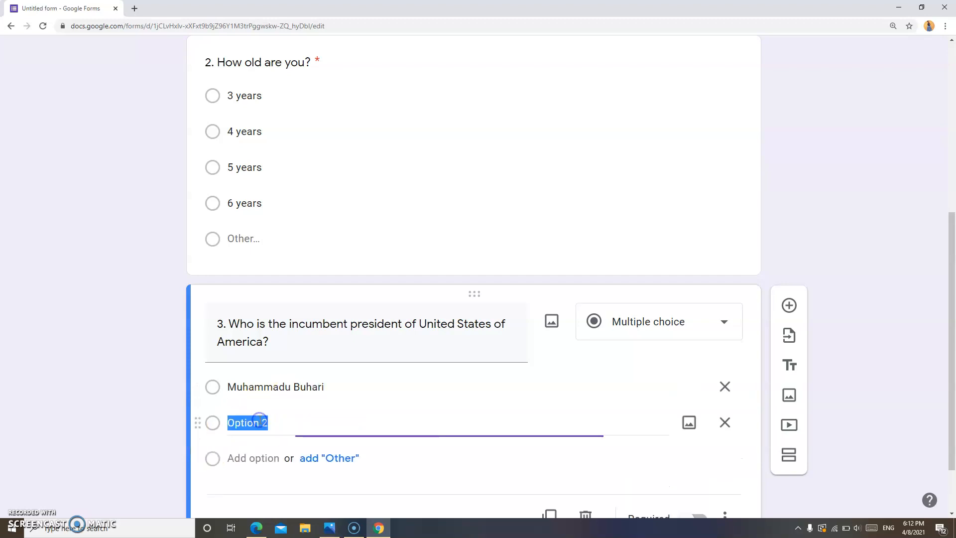
pyautogui.write('Donald ')
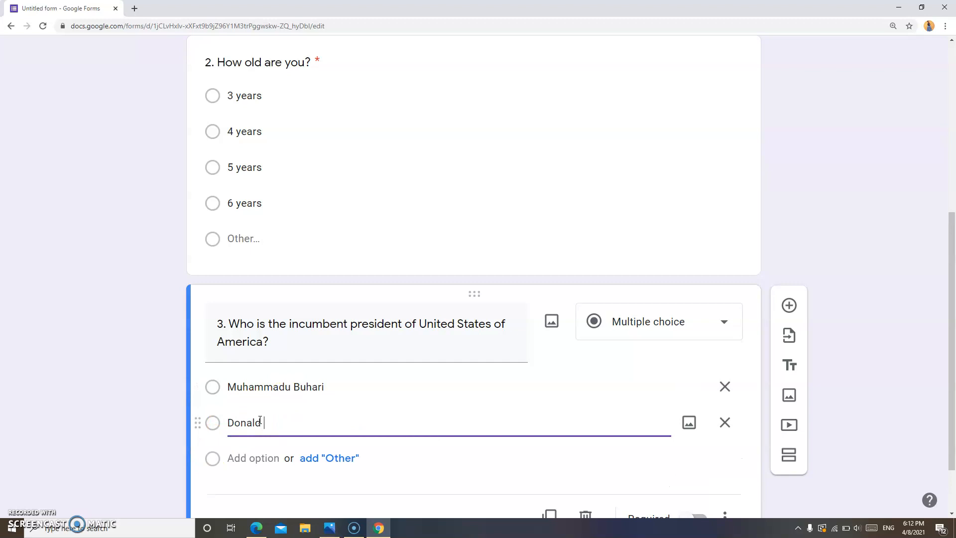
pyautogui.write('Trump')
pyautogui.click(263, 458)
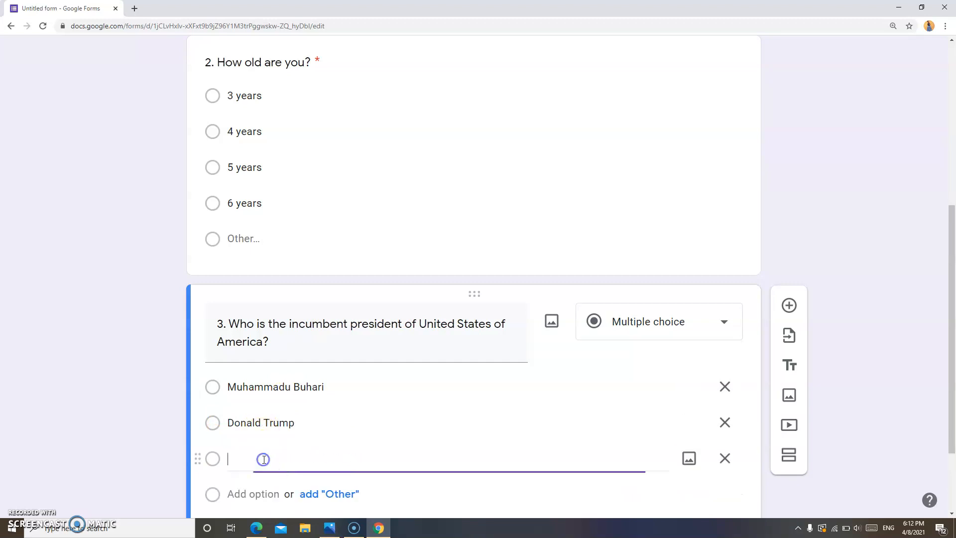
pyautogui.write('Joe Biden')
pyautogui.click(347, 494)
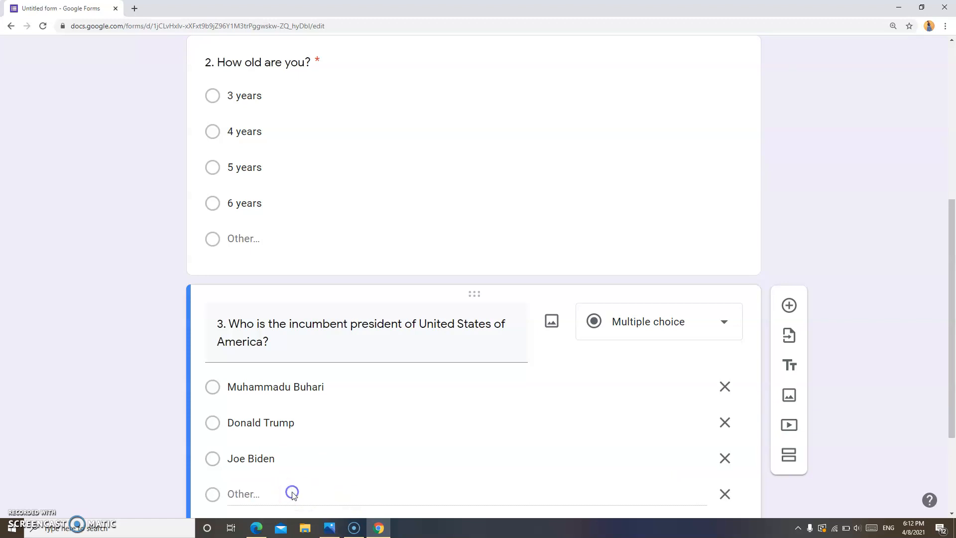
pyautogui.scroll(-3, 294, 495)
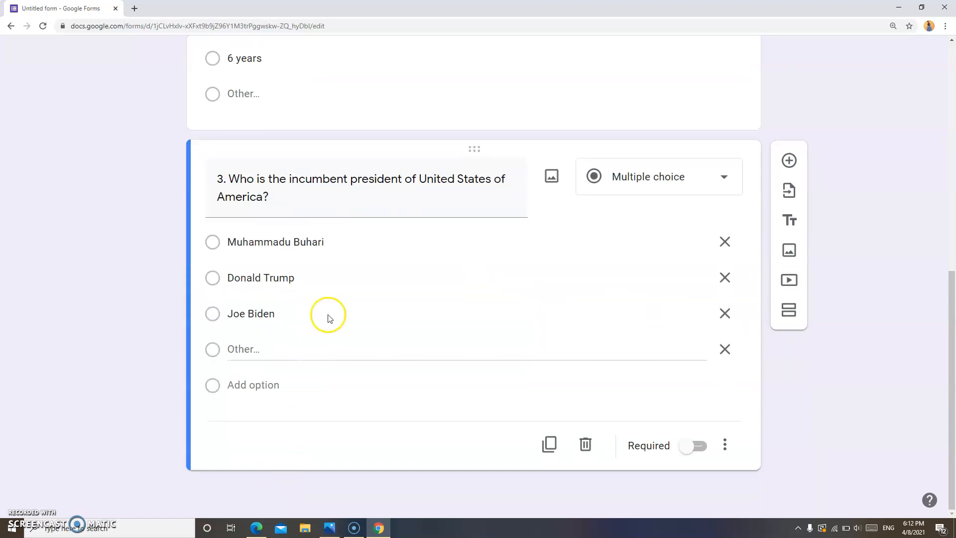
pyautogui.click(719, 353)
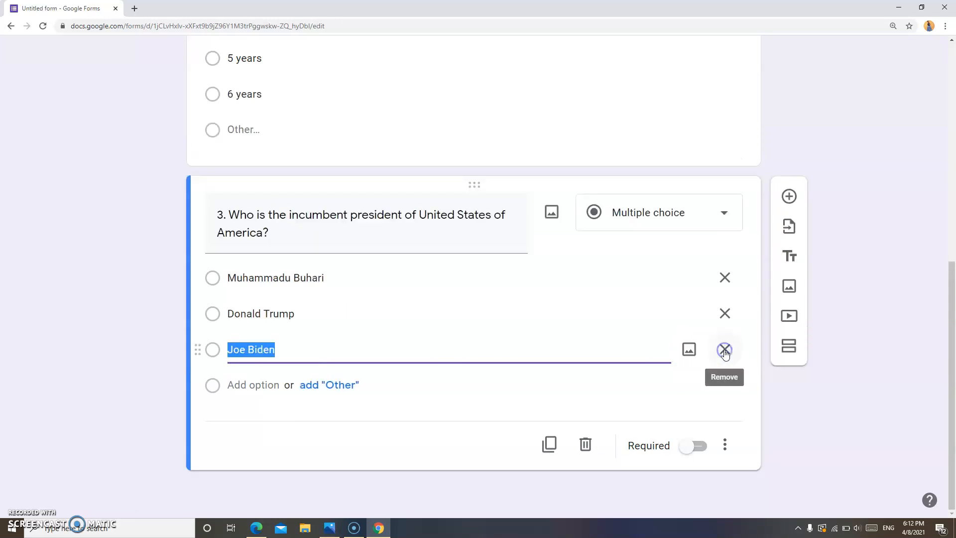
# - Add "I don't know" as the fourth option of question 3
pyautogui.click(265, 391)
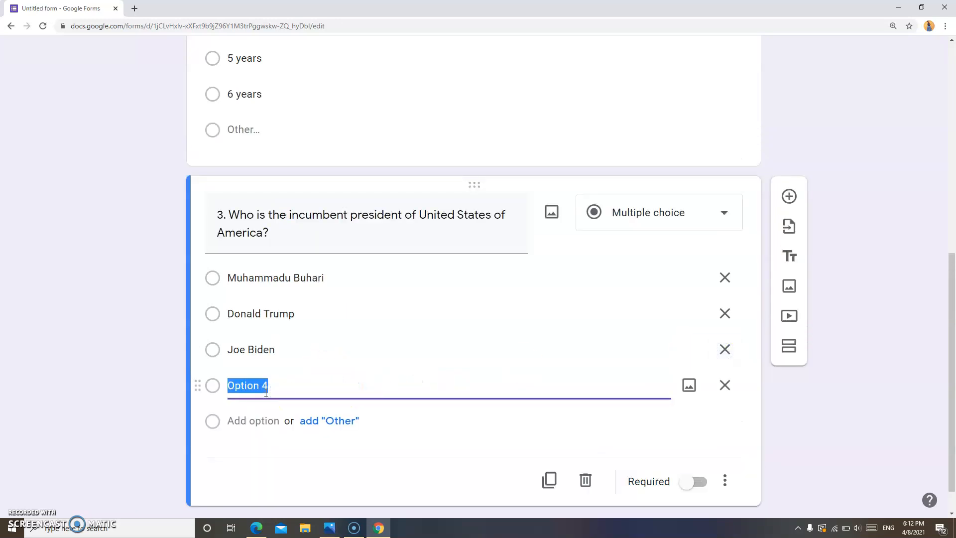
pyautogui.press('BackSpace')
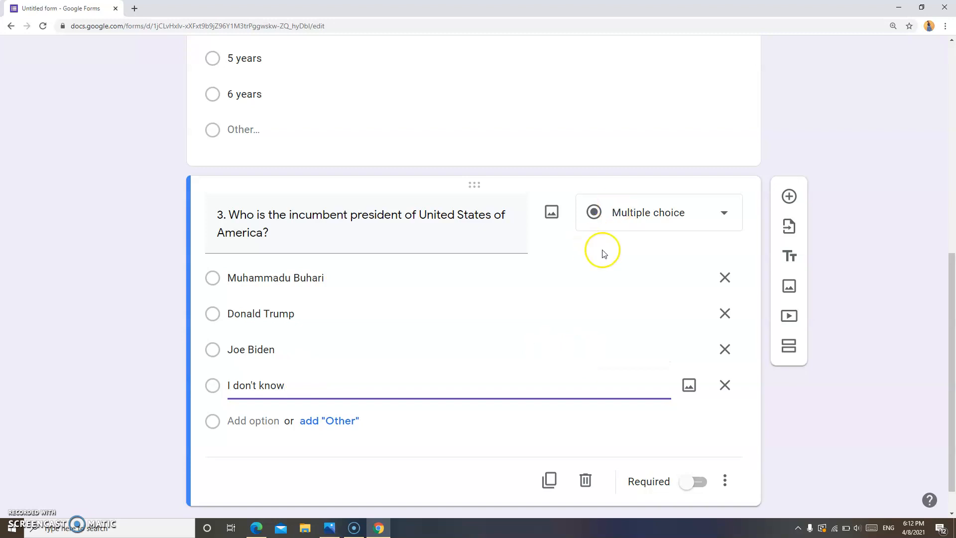
# - Add a checkboxes question titled "4. Which of these are mammals? Choose all that applies."
pyautogui.click(790, 196)
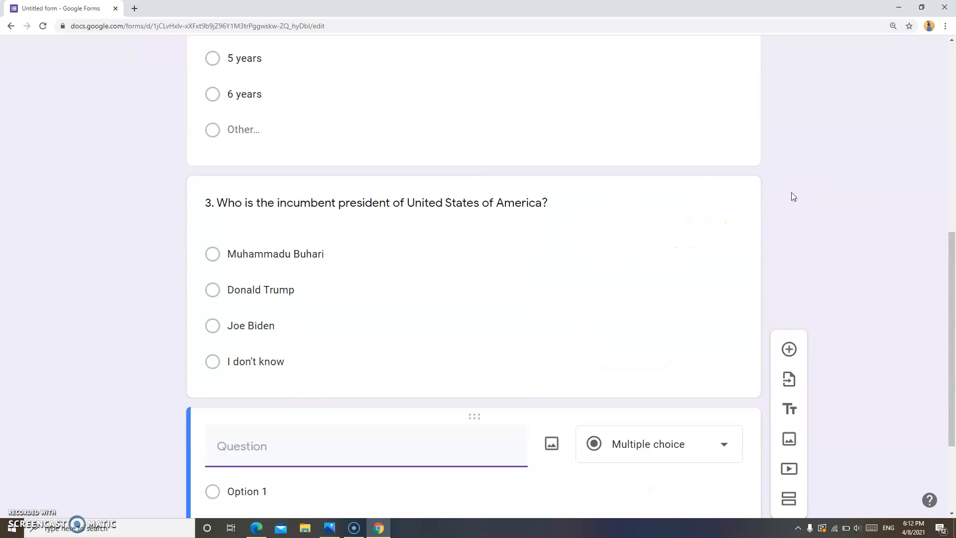
pyautogui.write('4. Which of thes')
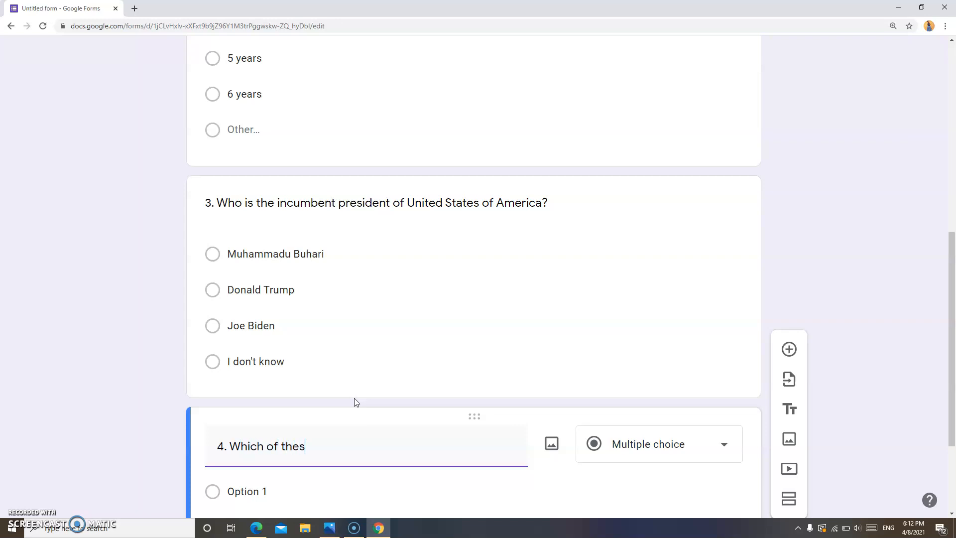
pyautogui.write('e are mammals? Cho')
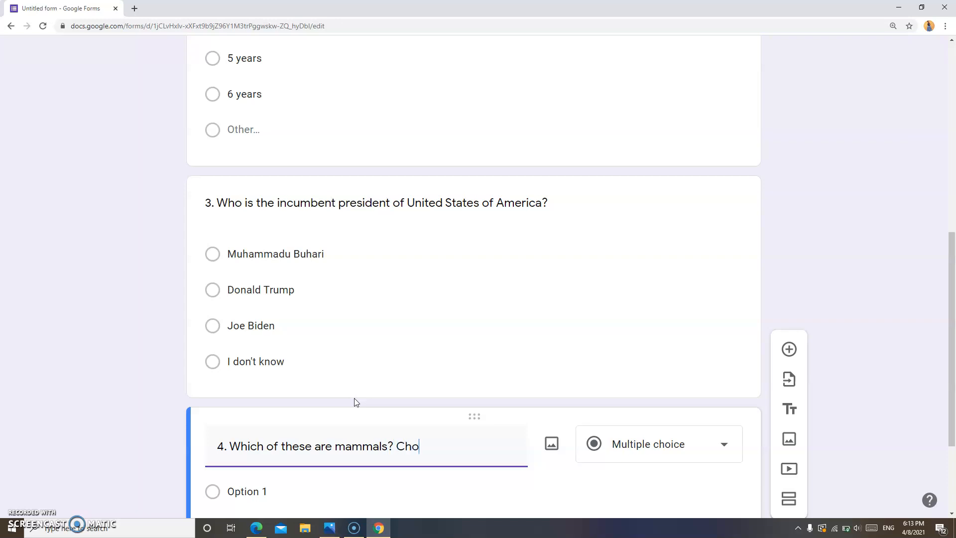
pyautogui.write('ose all that applies')
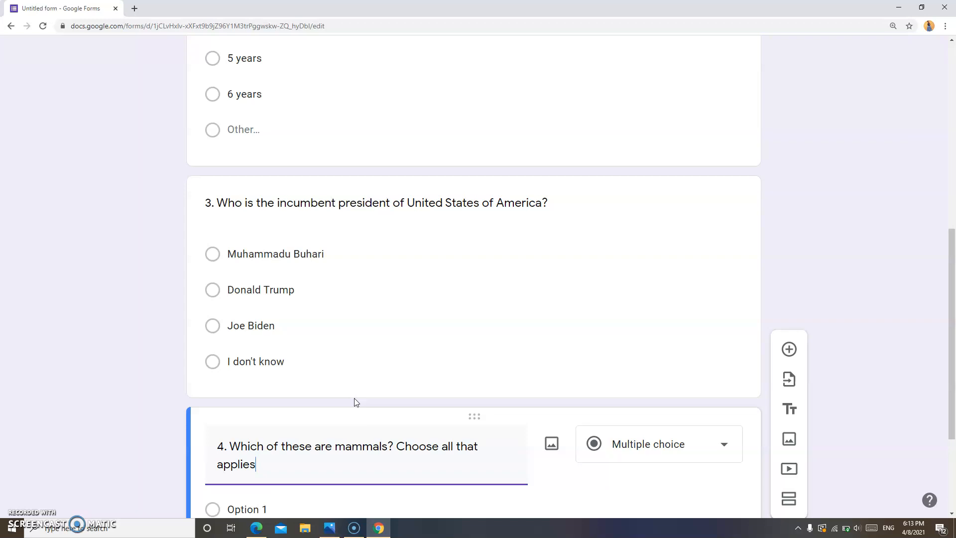
pyautogui.write('.')
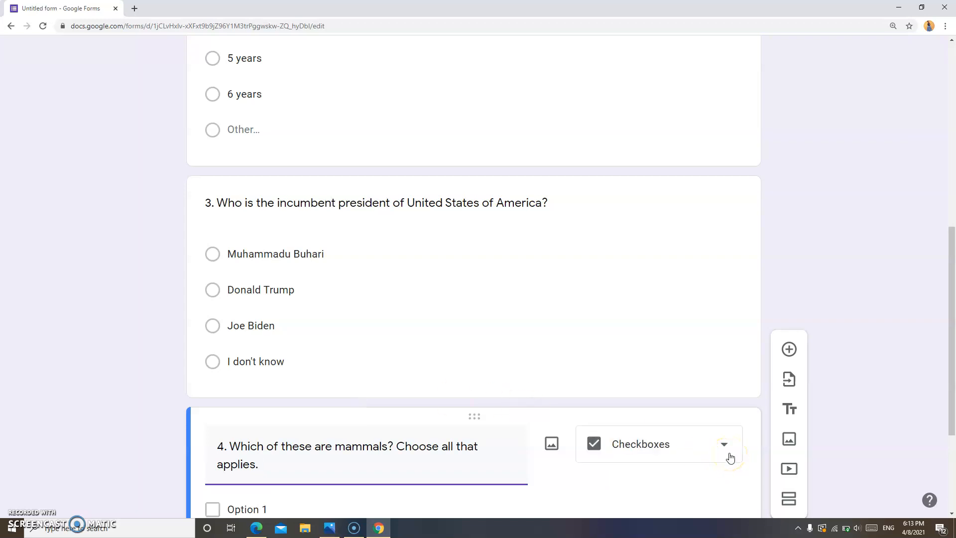
# - Enter "Bat" and "lizard" as the first two options of question 4
pyautogui.moveTo(946, 324); pyautogui.dragTo(953, 387)
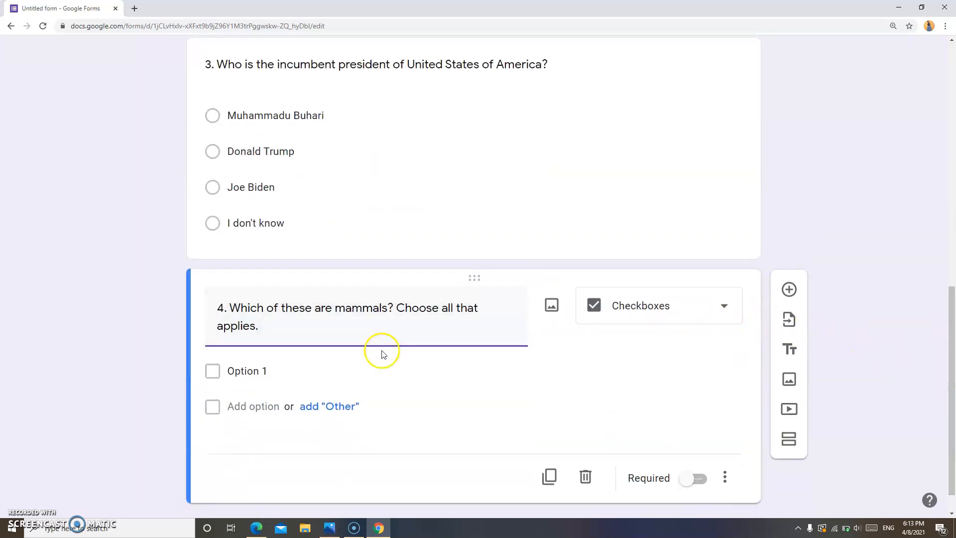
pyautogui.click(291, 369)
pyautogui.press('BackSpace')
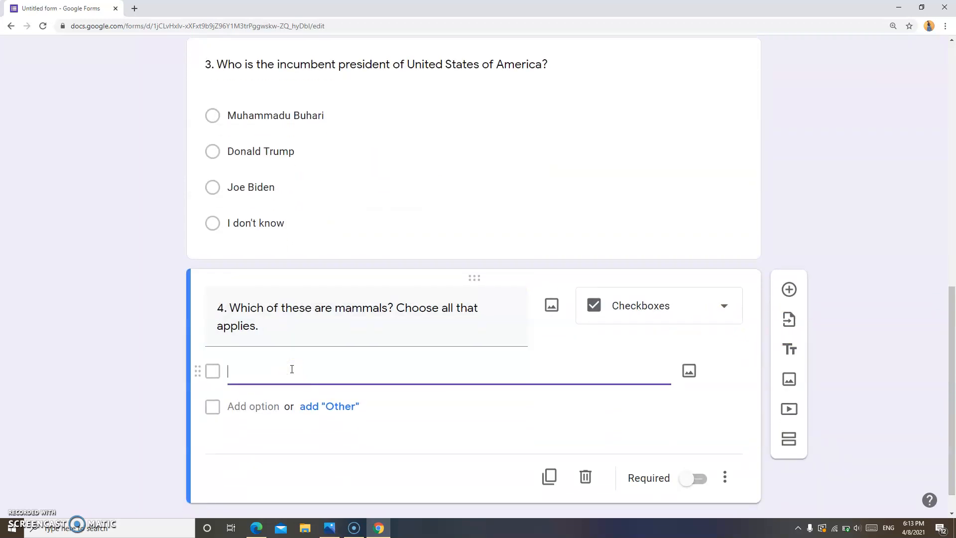
pyautogui.write('B')
pyautogui.click(267, 407)
pyautogui.press('BackSpace')
pyautogui.write('lizard')
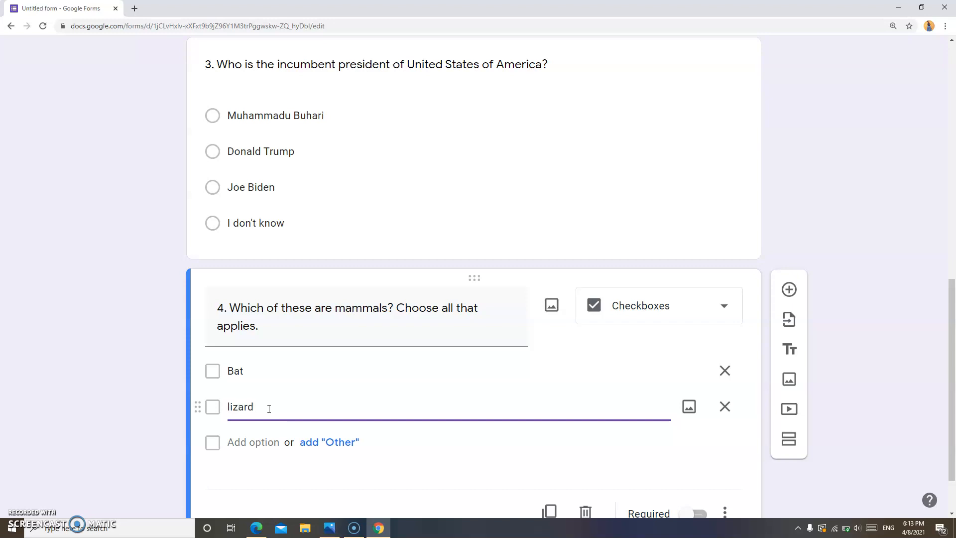
# - Add "goat" and "whale" as the third and fourth options of question 4
pyautogui.click(268, 437)
pyautogui.press('BackSpace')
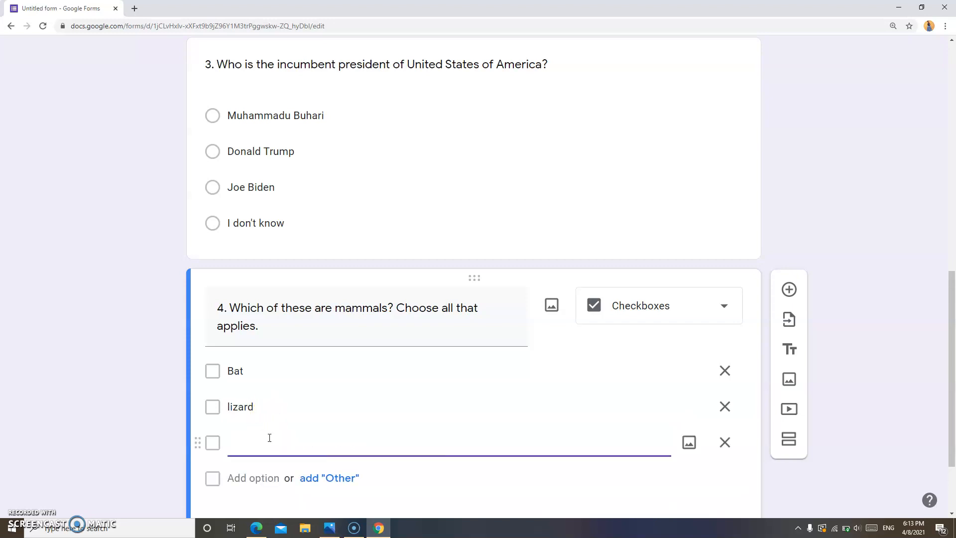
pyautogui.write('goat')
pyautogui.click(270, 478)
pyautogui.press('BackSpace')
pyautogui.write('whale')
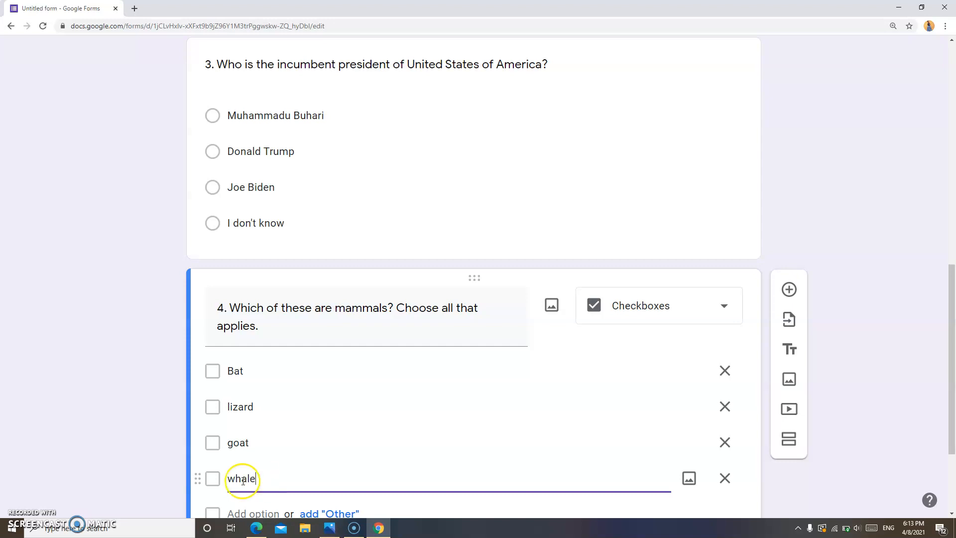
# - Add two blank title-and-description blocks below question 4
pyautogui.click(725, 307)
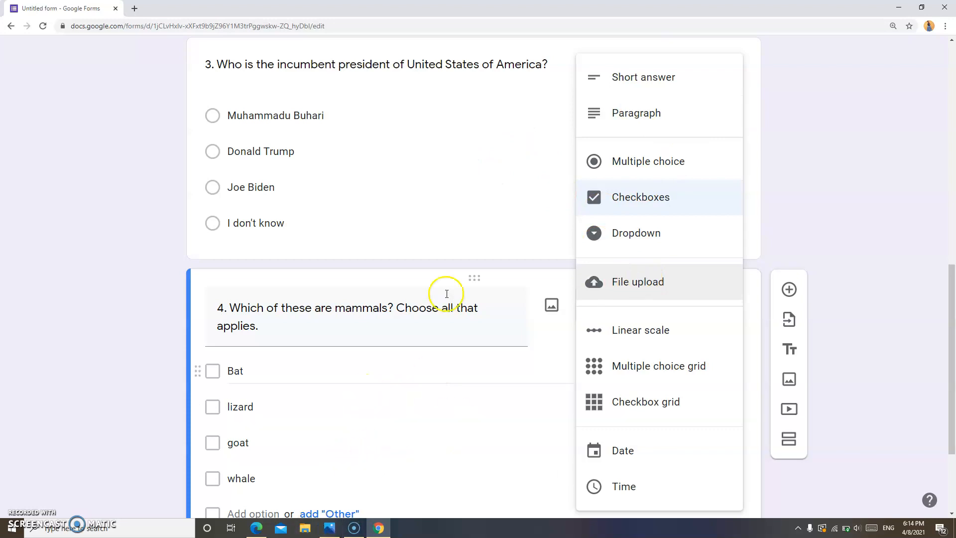
pyautogui.click(794, 348)
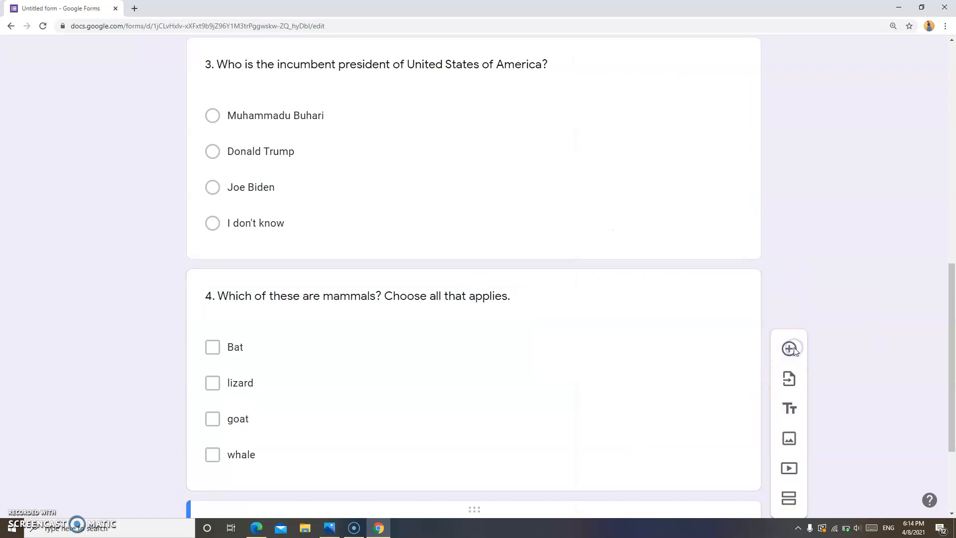
pyautogui.click(794, 416)
# - Insert the image "Brown Crumpled Paper Sunflower Animated Social Media Graphic (8)" from the Tutors picture folder as a new item after the title blocks
pyautogui.moveTo(950, 393); pyautogui.dragTo(888, 97)
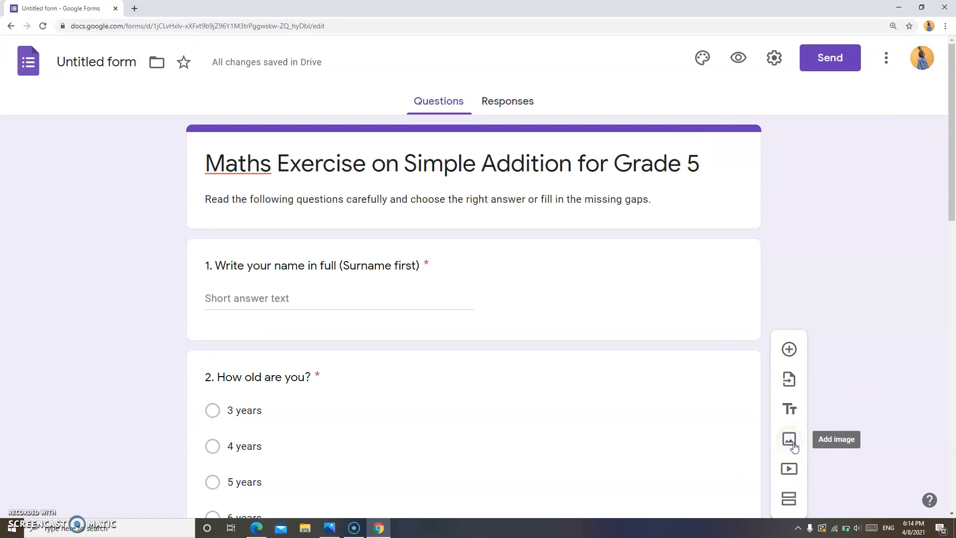
pyautogui.click(790, 440)
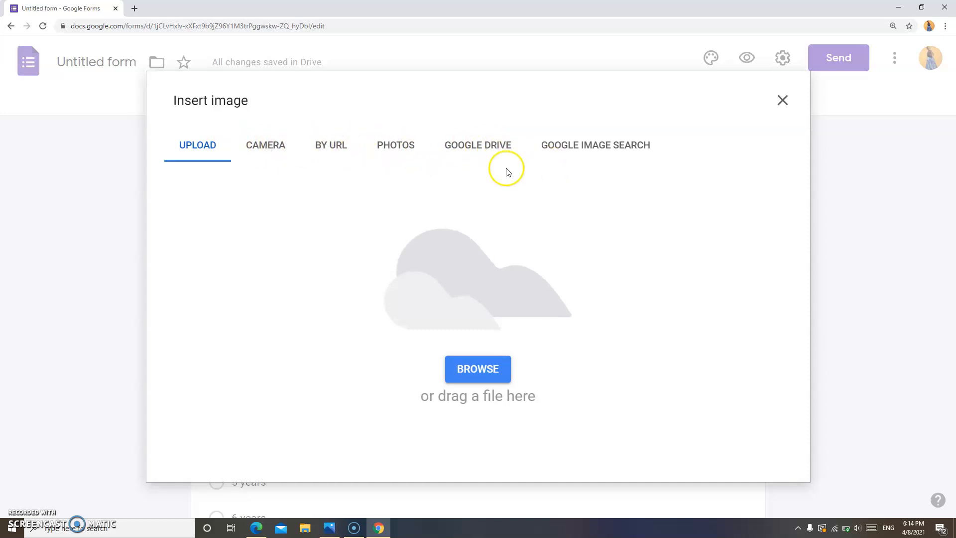
pyautogui.click(394, 150)
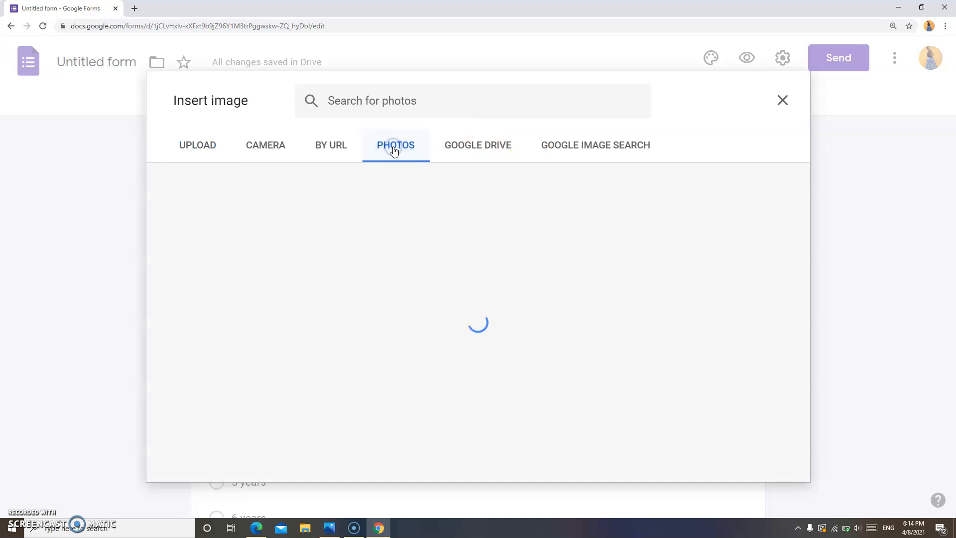
pyautogui.click(200, 150)
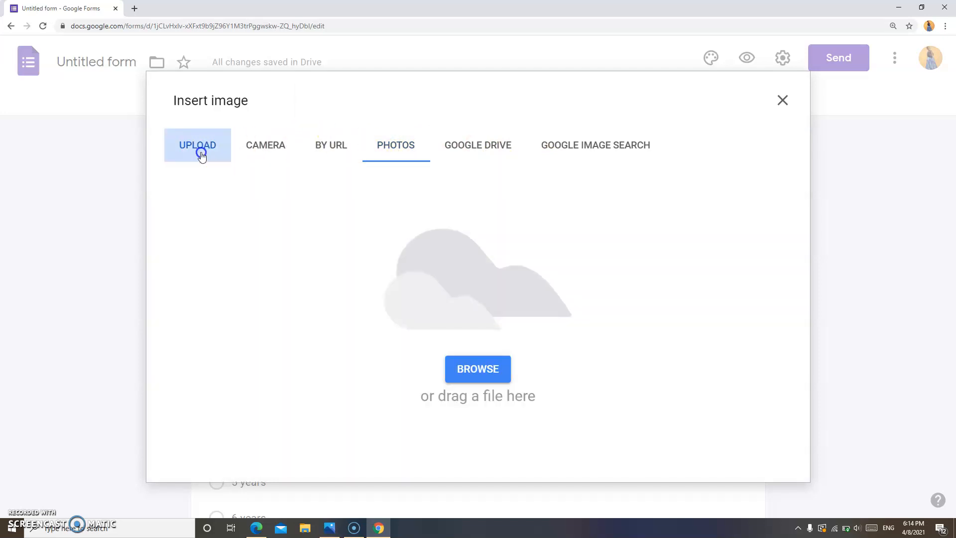
pyautogui.click(480, 368)
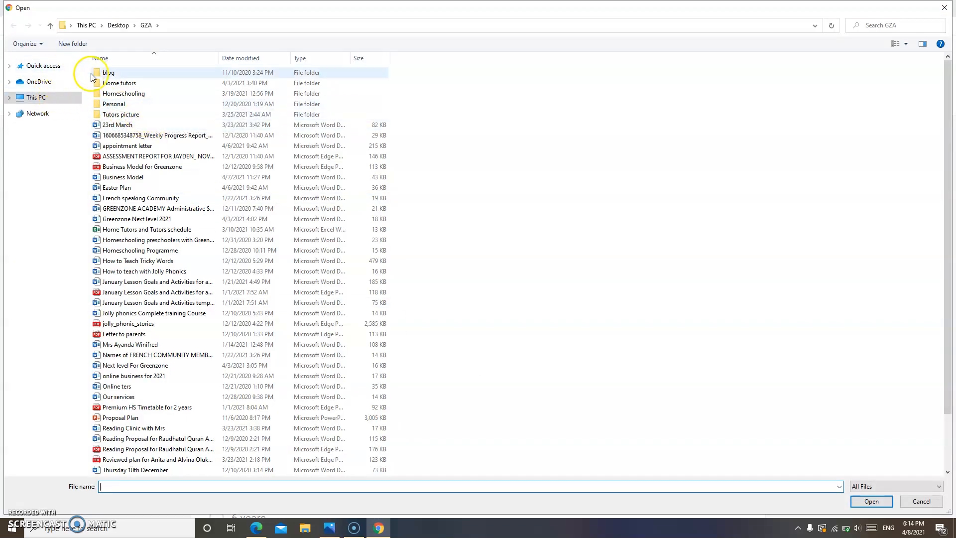
pyautogui.doubleClick(131, 116)
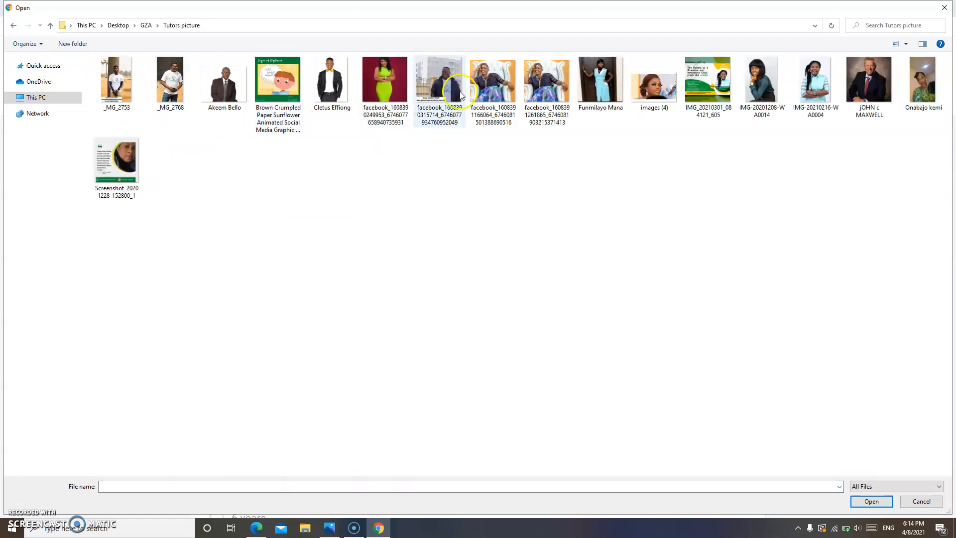
pyautogui.click(280, 77)
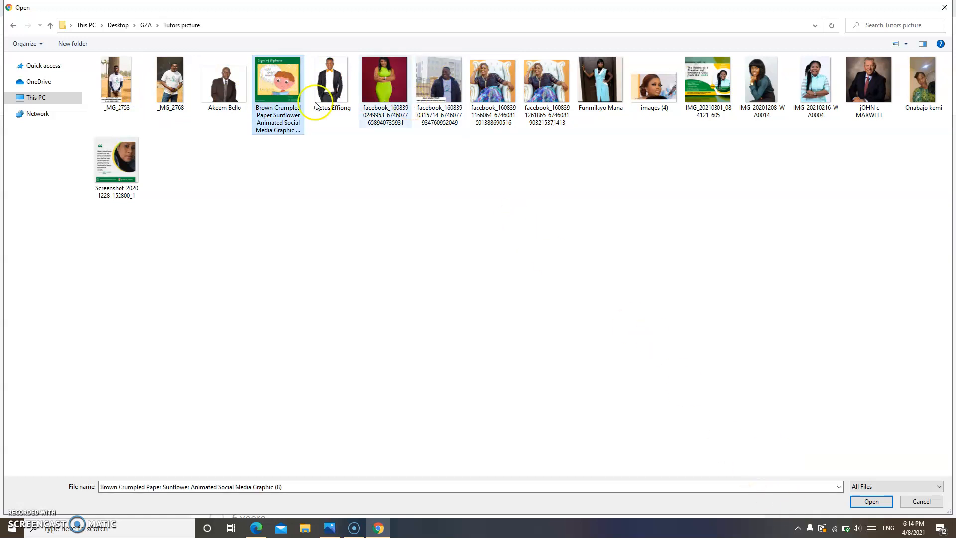
pyautogui.click(871, 502)
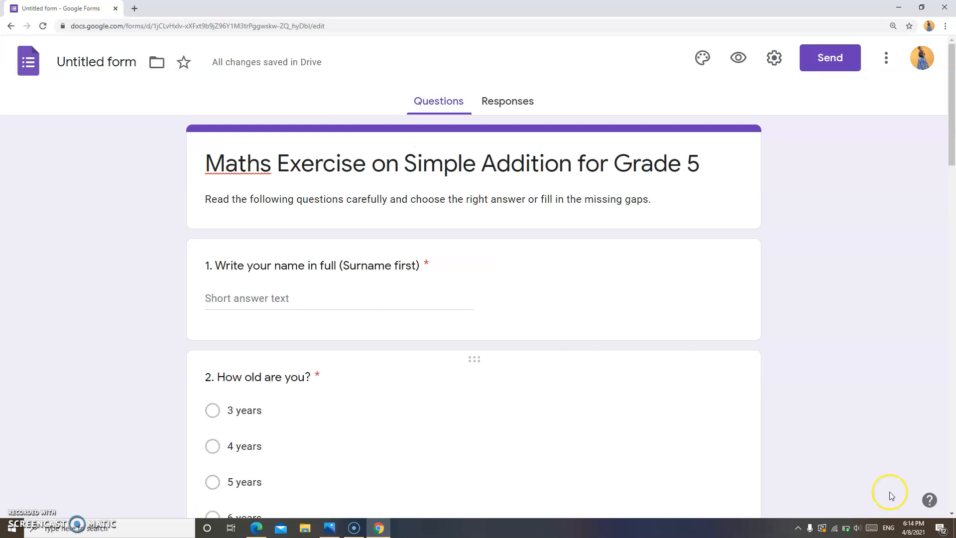
pyautogui.moveTo(953, 128); pyautogui.dragTo(953, 420)
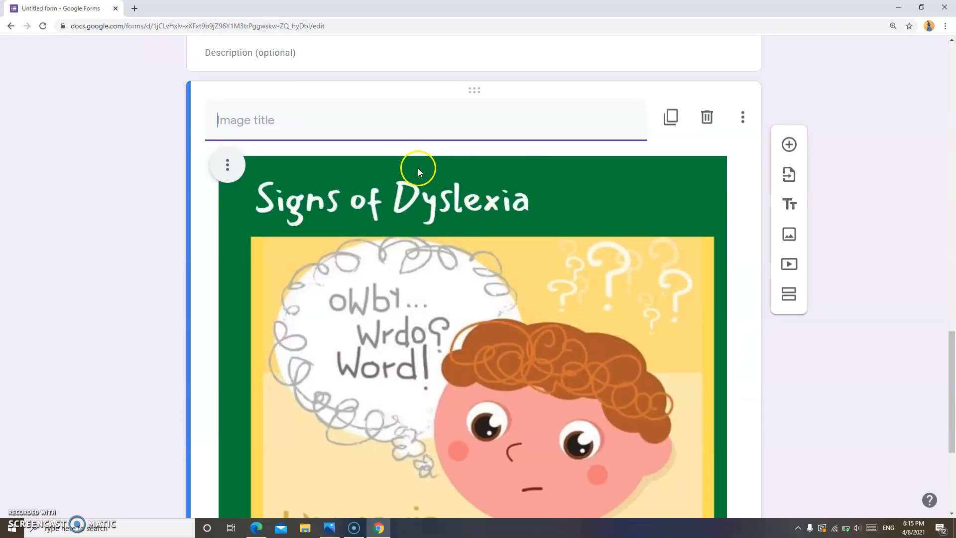
pyautogui.moveTo(953, 349); pyautogui.dragTo(938, 306)
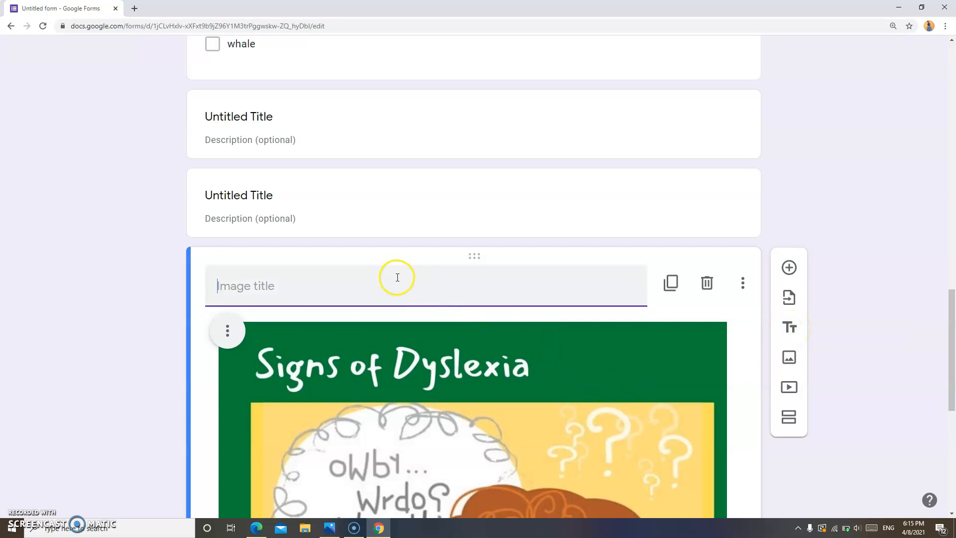
# - Try the colourful candy header image from the Work and School themes on the form, and remove it again
pyautogui.moveTo(949, 342); pyautogui.dragTo(941, 87)
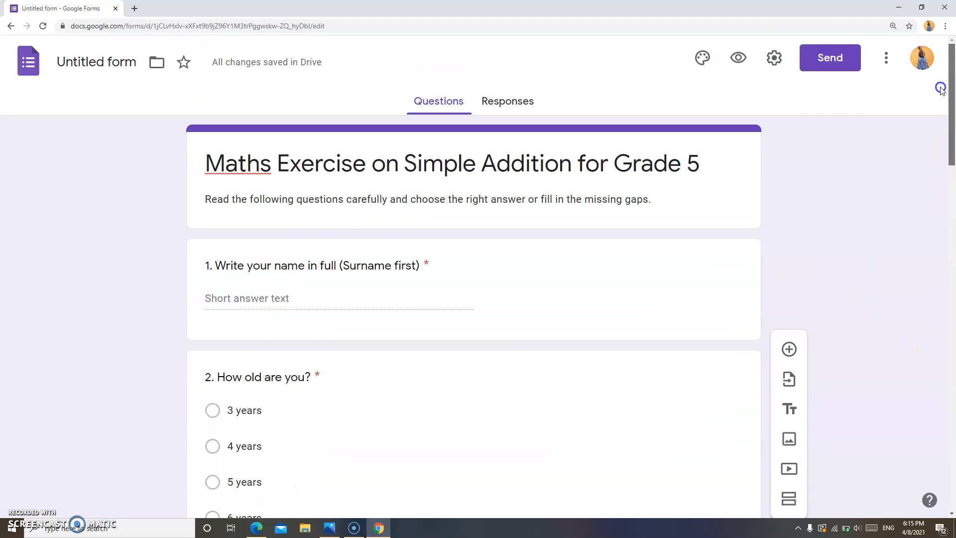
pyautogui.click(703, 59)
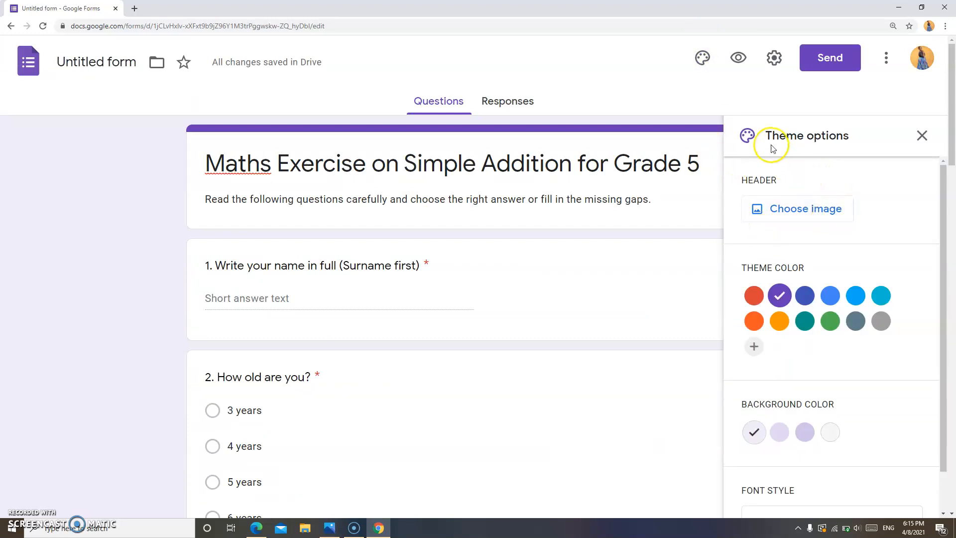
pyautogui.click(810, 215)
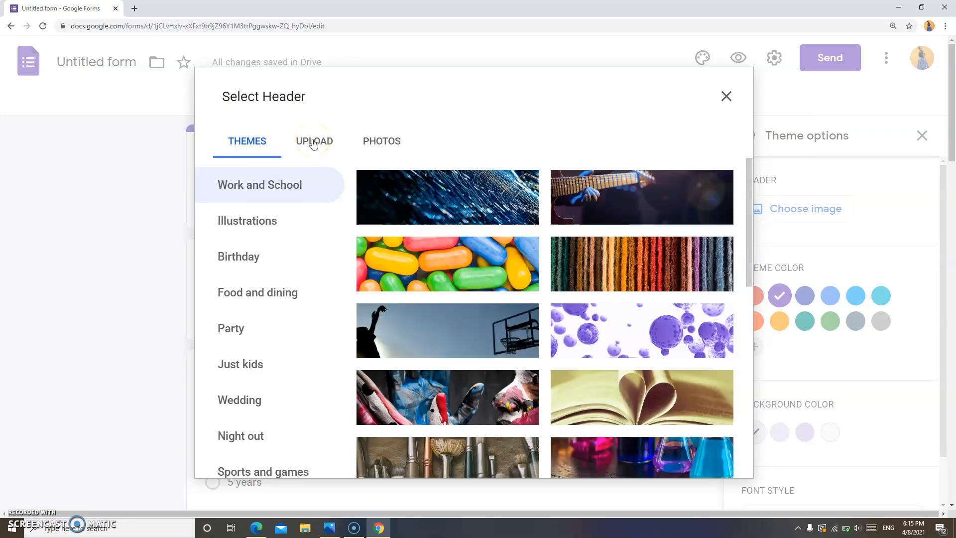
pyautogui.click(440, 263)
pyautogui.click(719, 460)
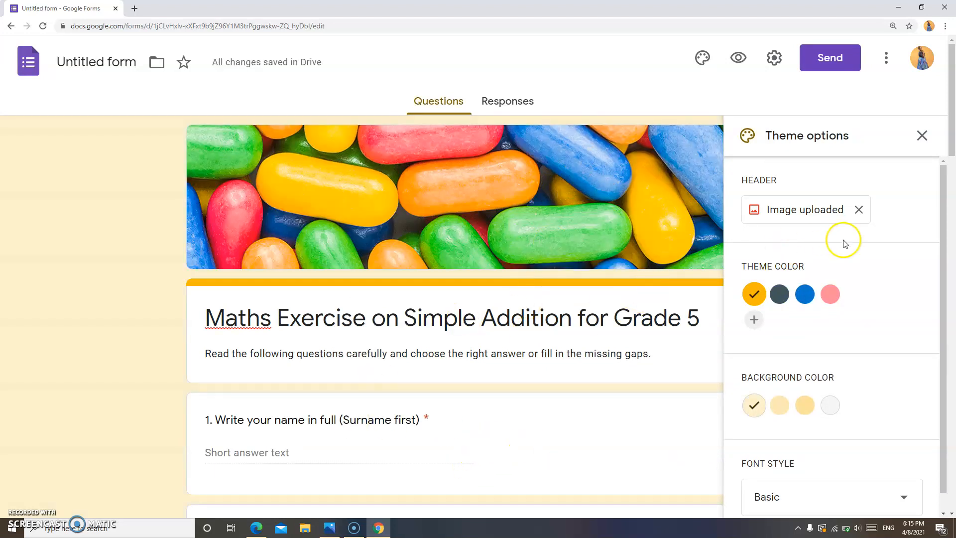
pyautogui.click(860, 209)
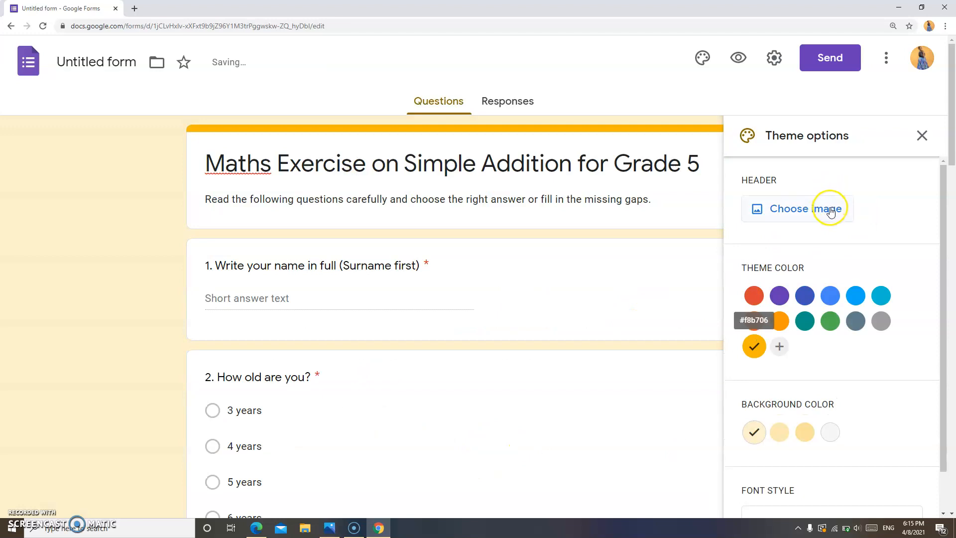
# - Upload the "Signs of Dyslexia" graphic as the form header, cropped lower over the boy's face, and set the theme color to orange-red
pyautogui.click(830, 209)
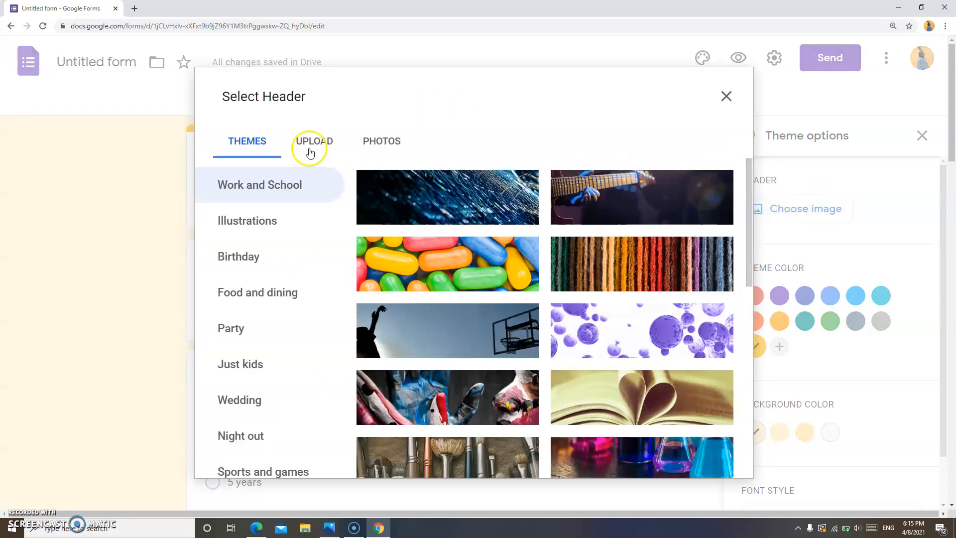
pyautogui.click(315, 142)
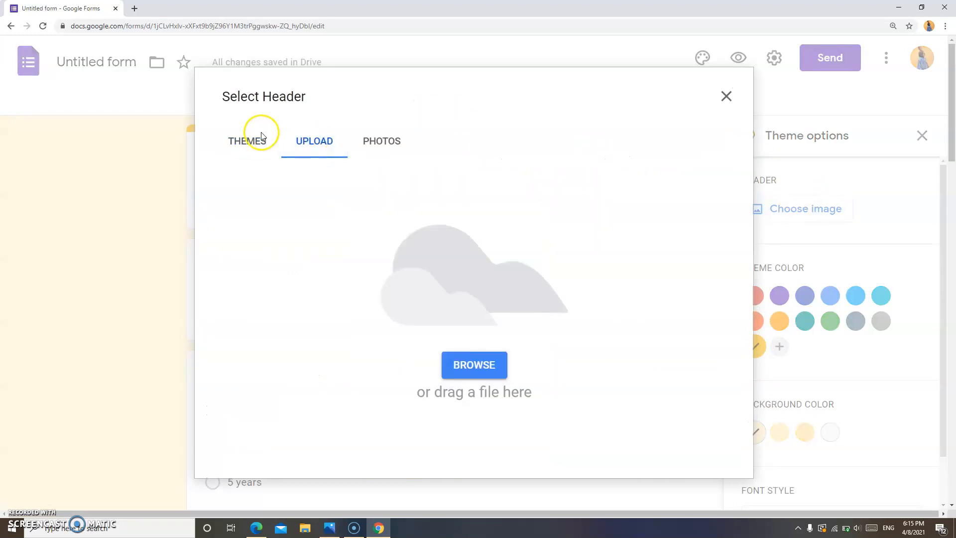
pyautogui.click(491, 369)
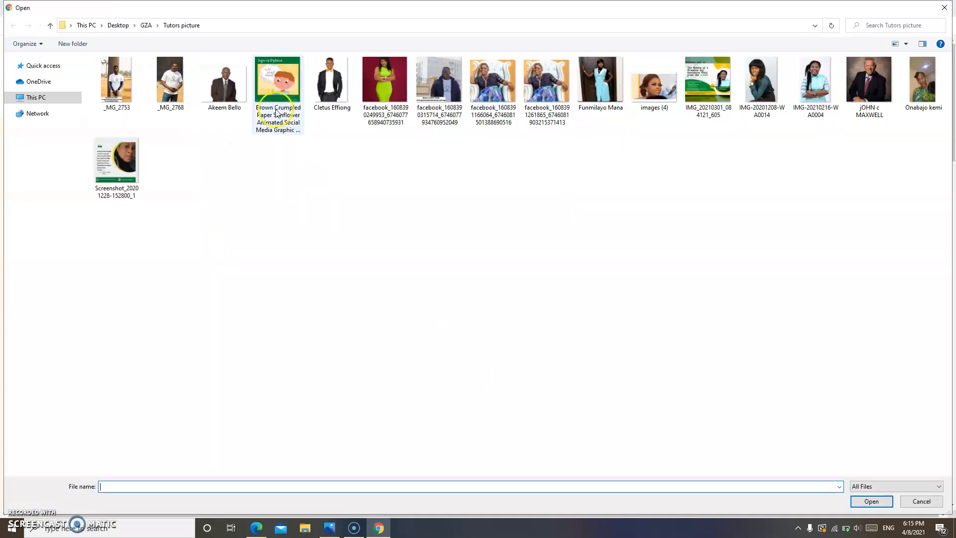
pyautogui.click(277, 79)
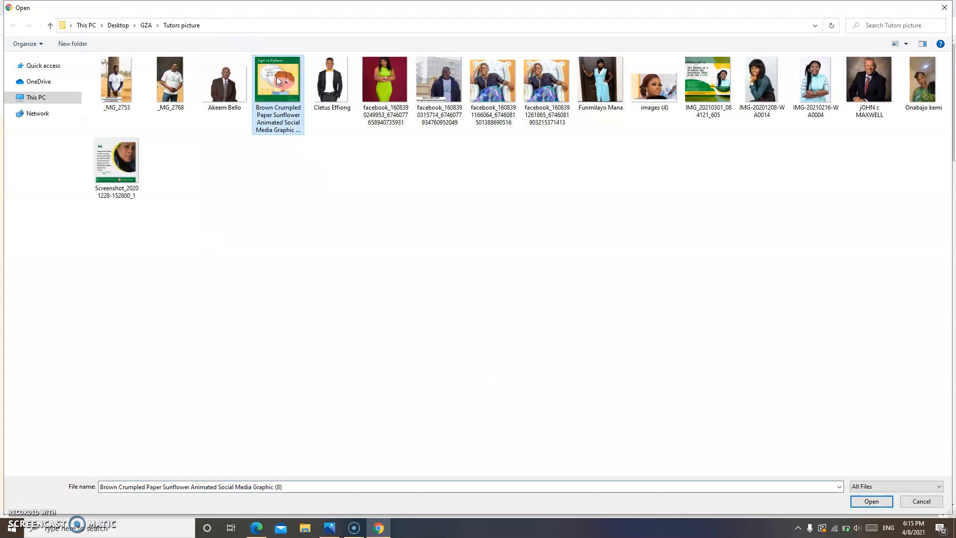
pyautogui.click(854, 505)
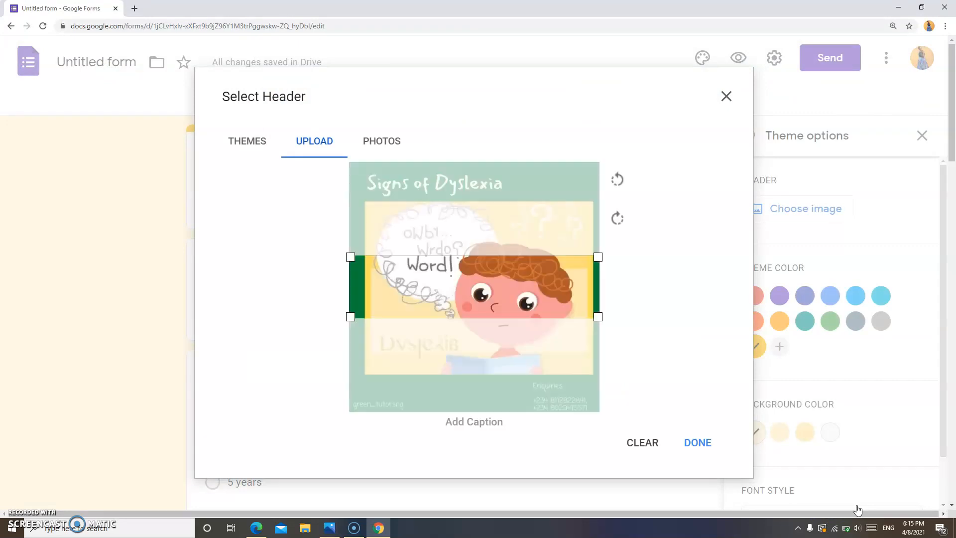
pyautogui.moveTo(546, 282); pyautogui.dragTo(554, 315)
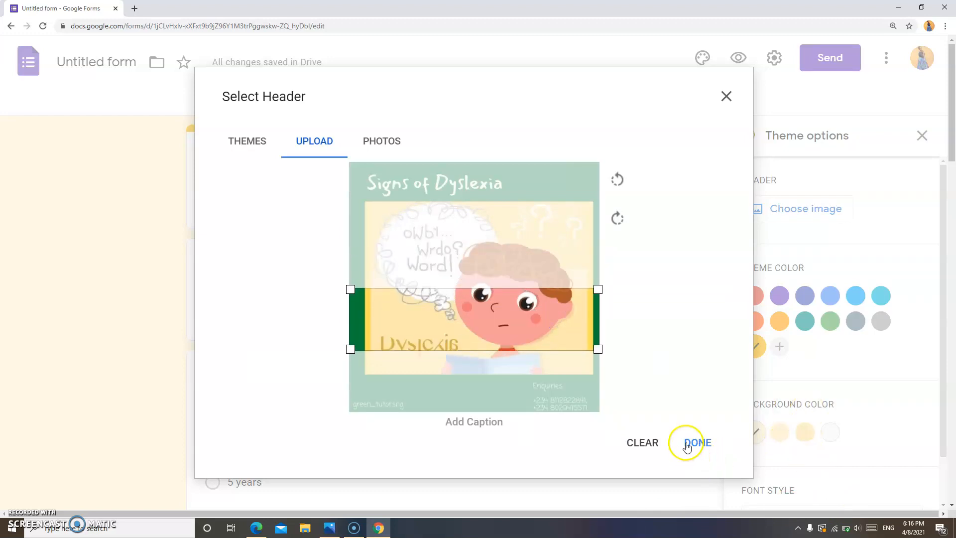
pyautogui.click(703, 439)
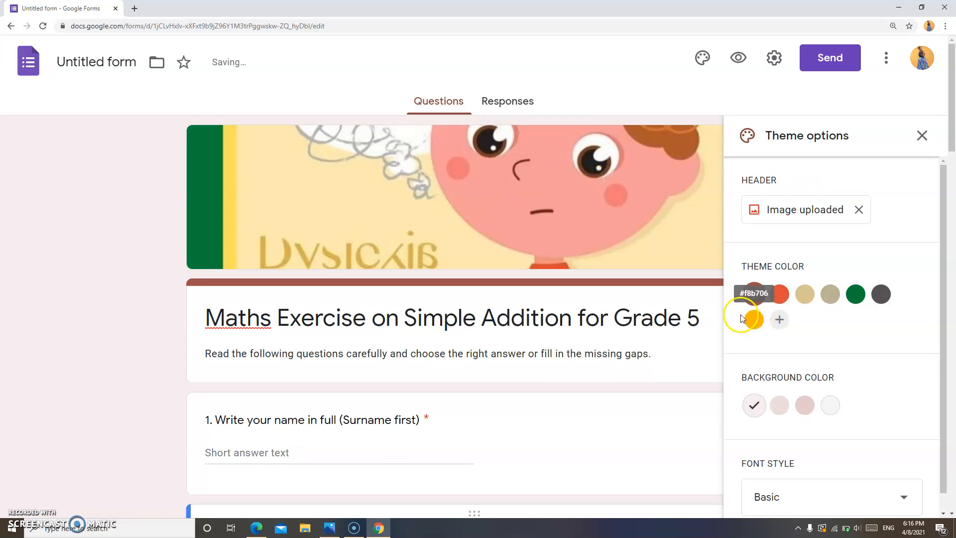
pyautogui.click(781, 296)
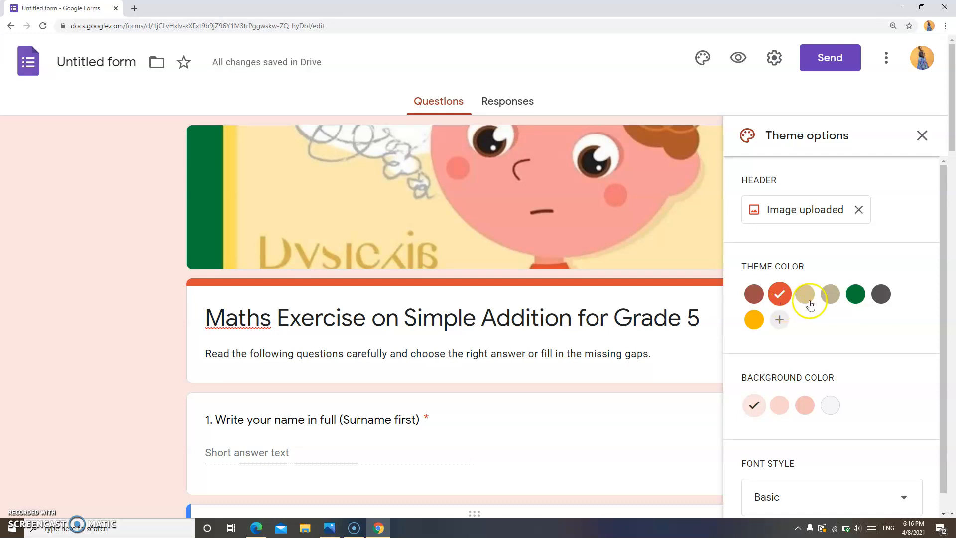
# - Try green, amber and an added custom black (#000000) as the form's theme color
pyautogui.click(856, 297)
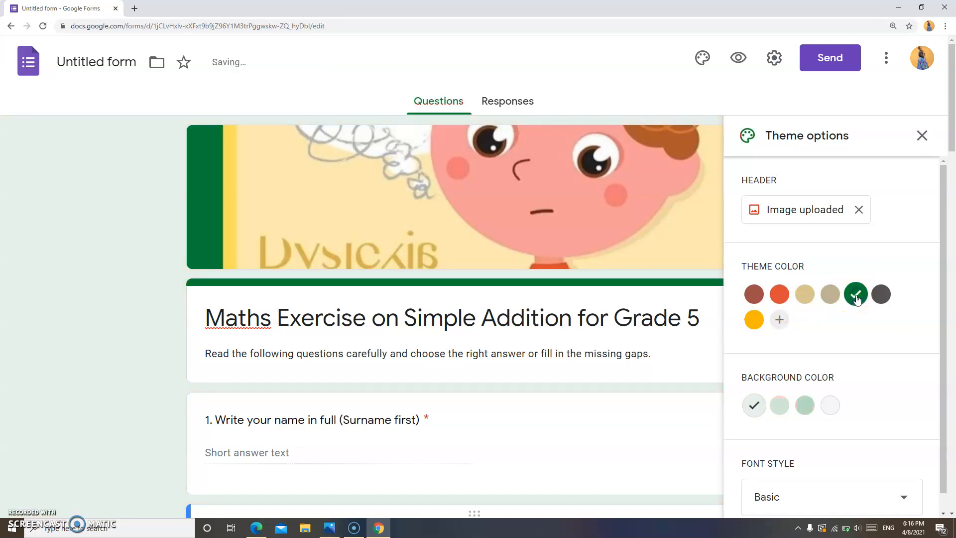
pyautogui.click(754, 321)
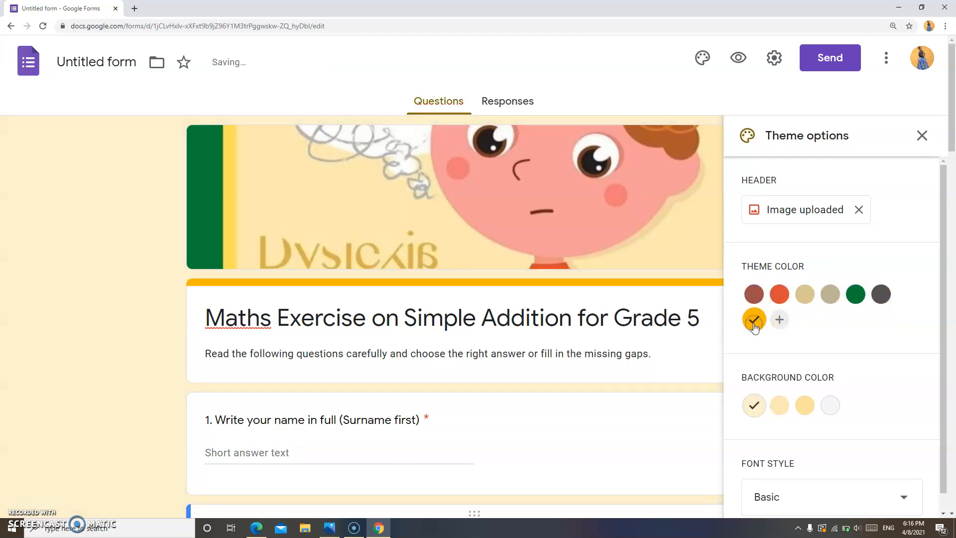
pyautogui.click(780, 320)
pyautogui.moveTo(829, 327)
pyautogui.mouseDown()
pyautogui.moveTo(858, 340)
pyautogui.moveTo(842, 350)
pyautogui.moveTo(835, 333)
pyautogui.mouseUp()
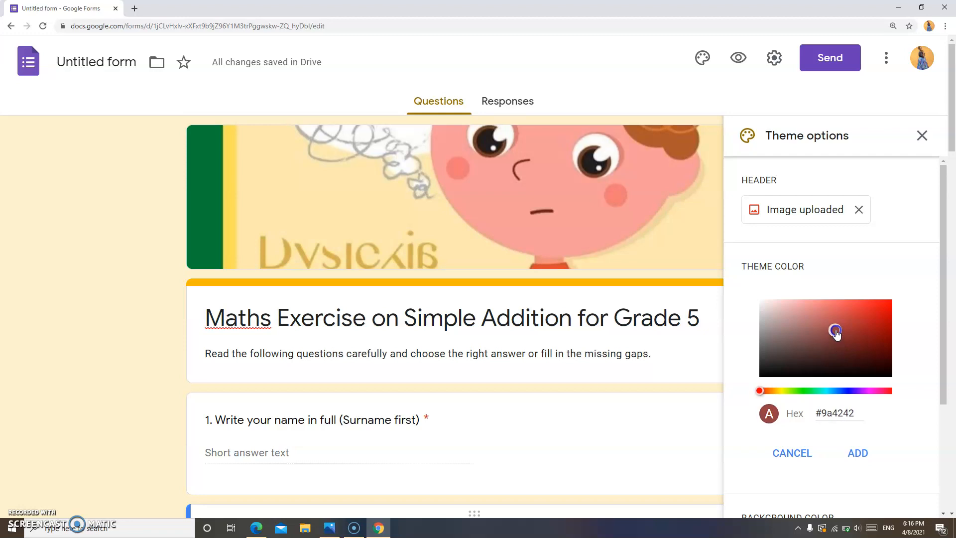
pyautogui.click(843, 390)
pyautogui.click(843, 362)
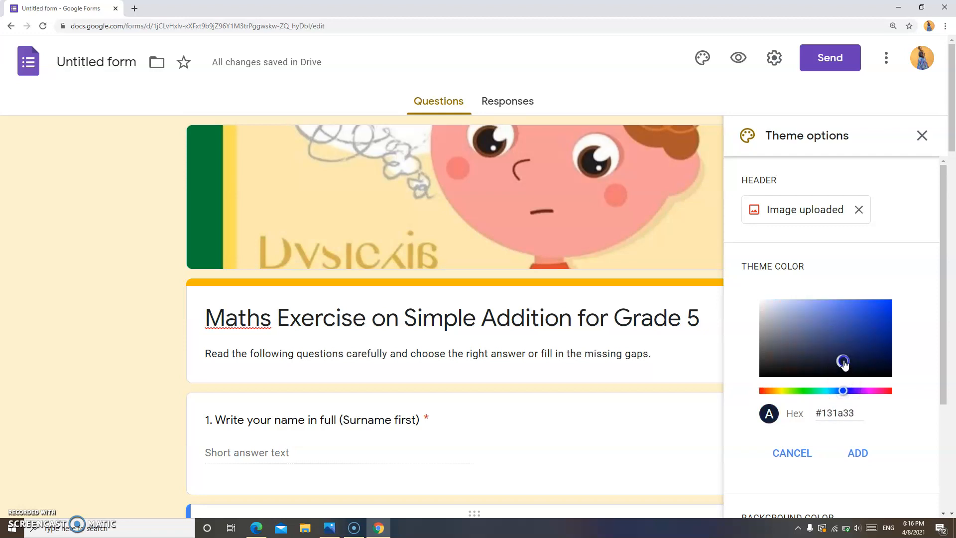
pyautogui.moveTo(844, 362); pyautogui.dragTo(861, 446)
pyautogui.click(859, 454)
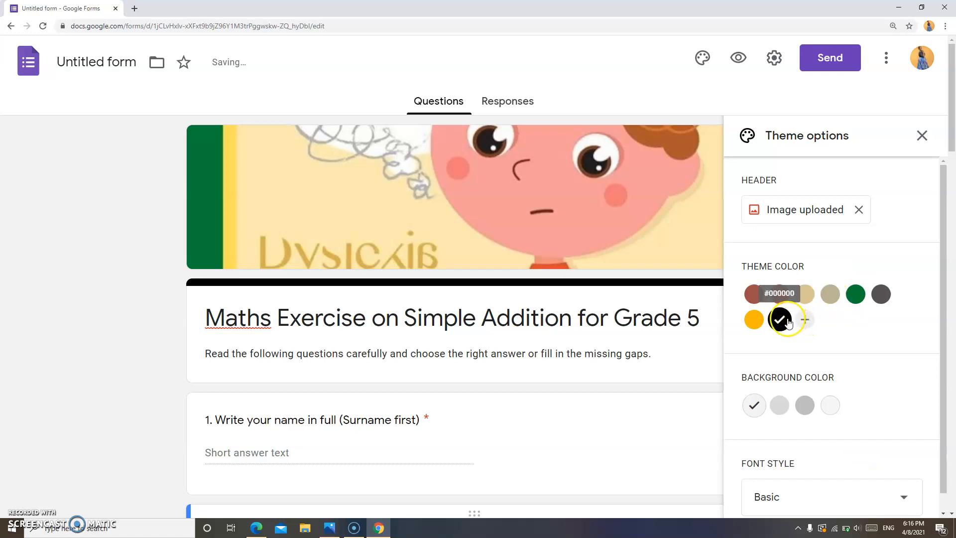
pyautogui.click(782, 324)
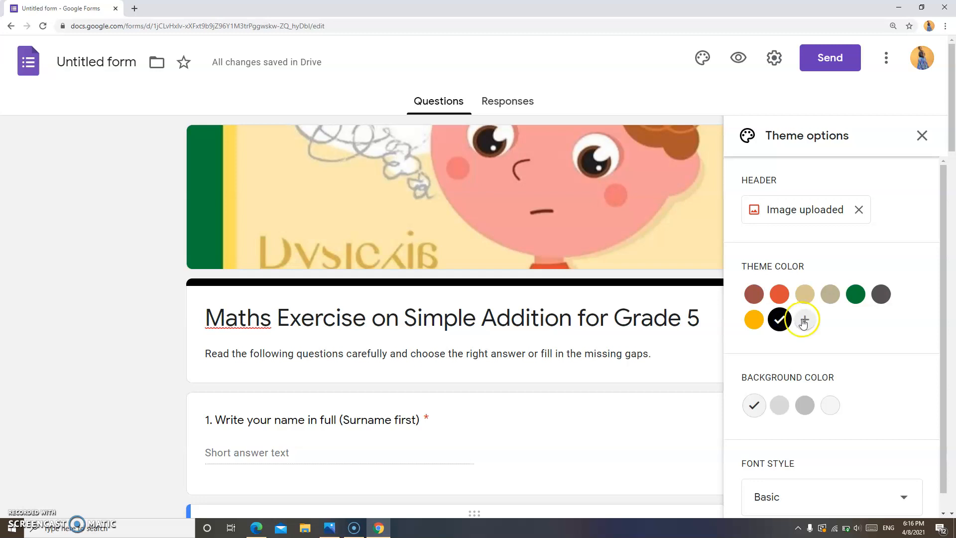
# - Set the form's theme color to green and the background to the darkest of its green tints
pyautogui.click(855, 298)
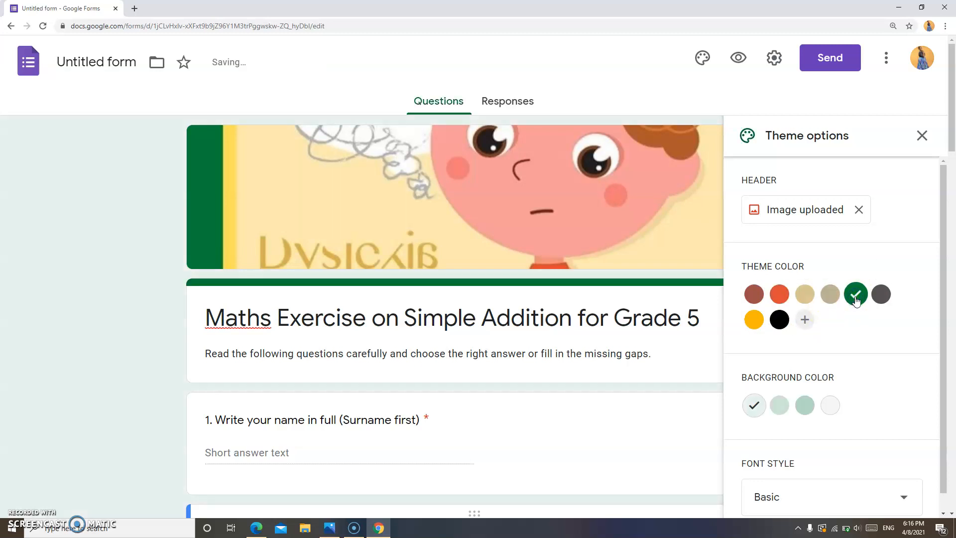
pyautogui.click(806, 406)
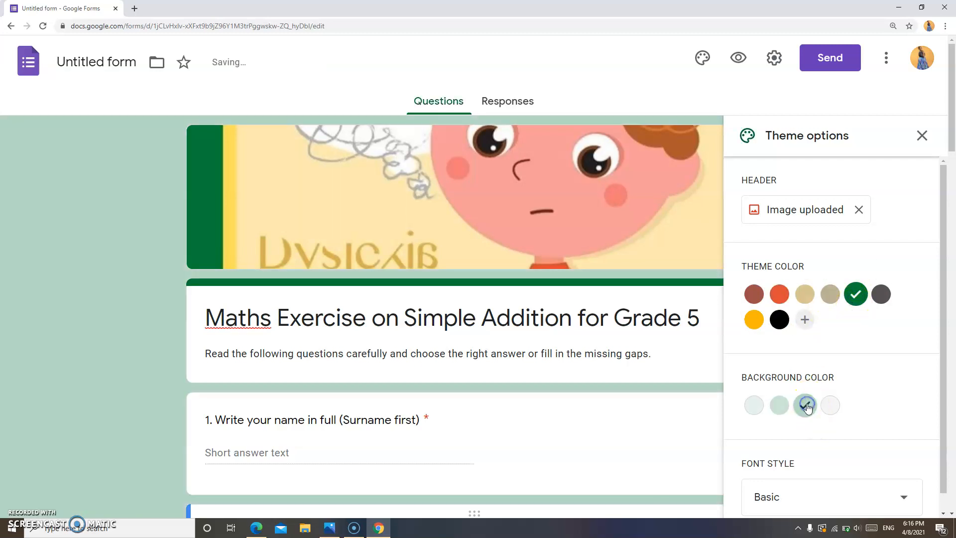
# - Set the form's font style to Playful, trying Decorative for comparison, and close the theme options
pyautogui.moveTo(943, 253); pyautogui.dragTo(949, 332)
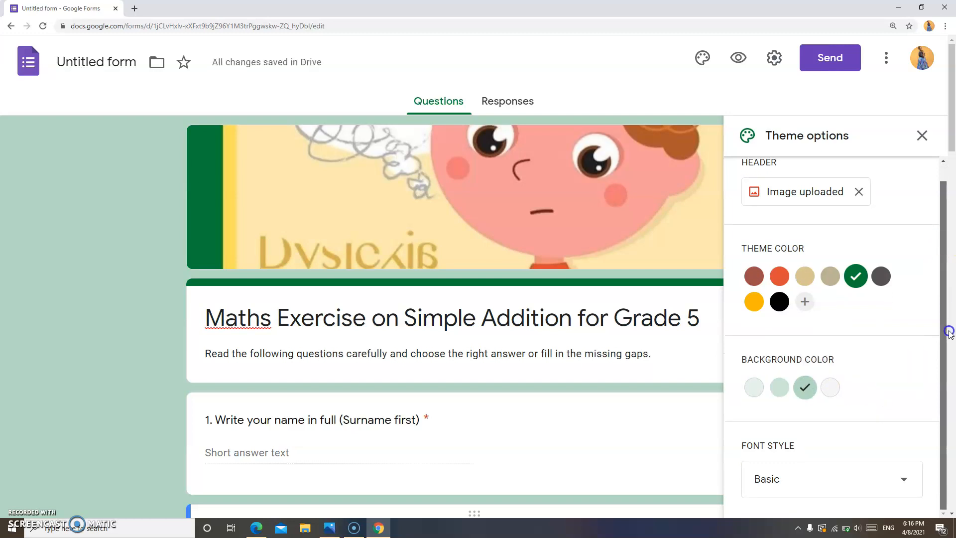
pyautogui.click(904, 481)
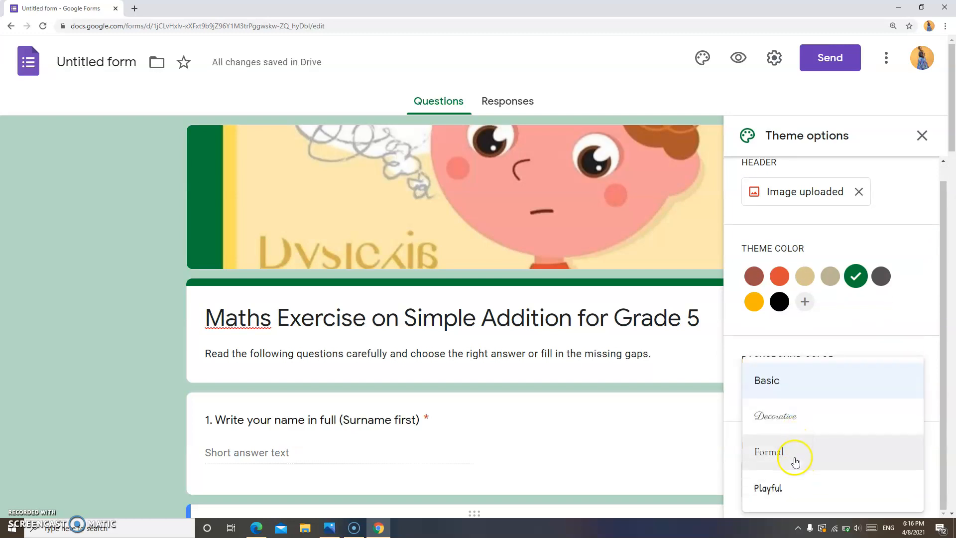
pyautogui.click(799, 486)
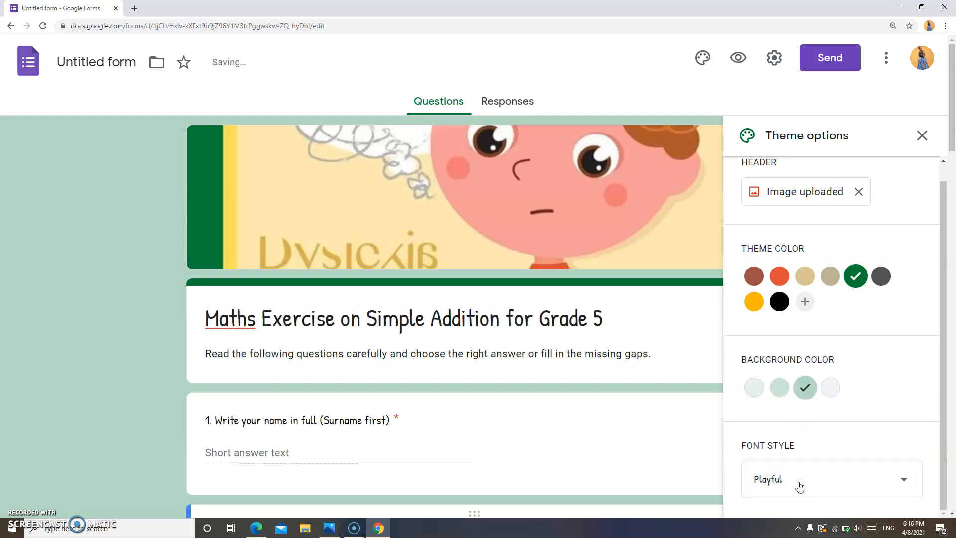
pyautogui.click(909, 480)
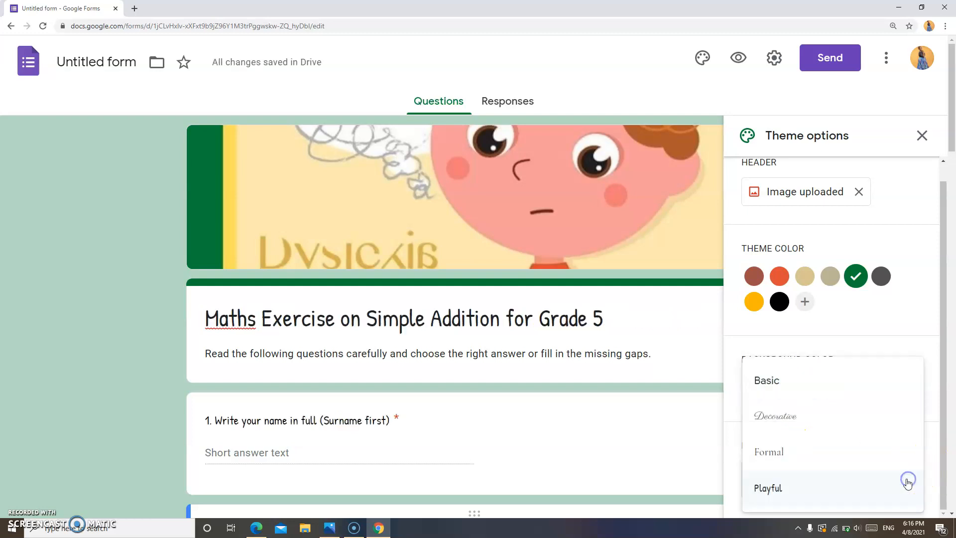
pyautogui.click(816, 425)
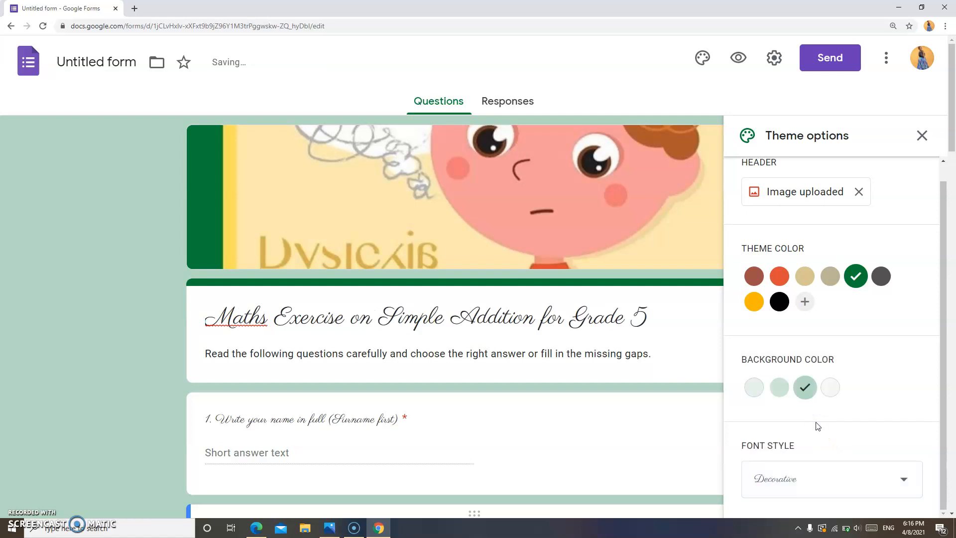
pyautogui.click(905, 480)
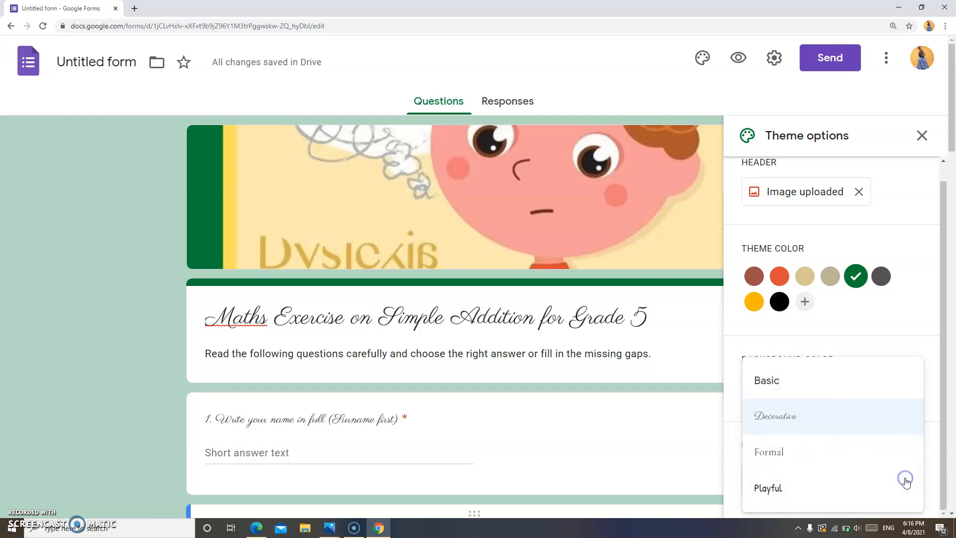
pyautogui.click(791, 486)
pyautogui.moveTo(944, 343); pyautogui.dragTo(944, 343)
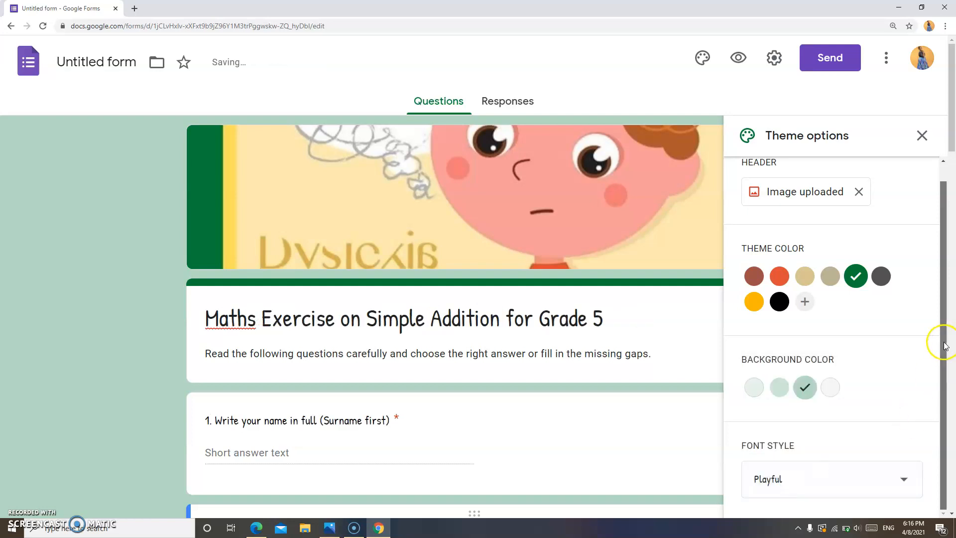
pyautogui.moveTo(955, 391); pyautogui.dragTo(955, 391)
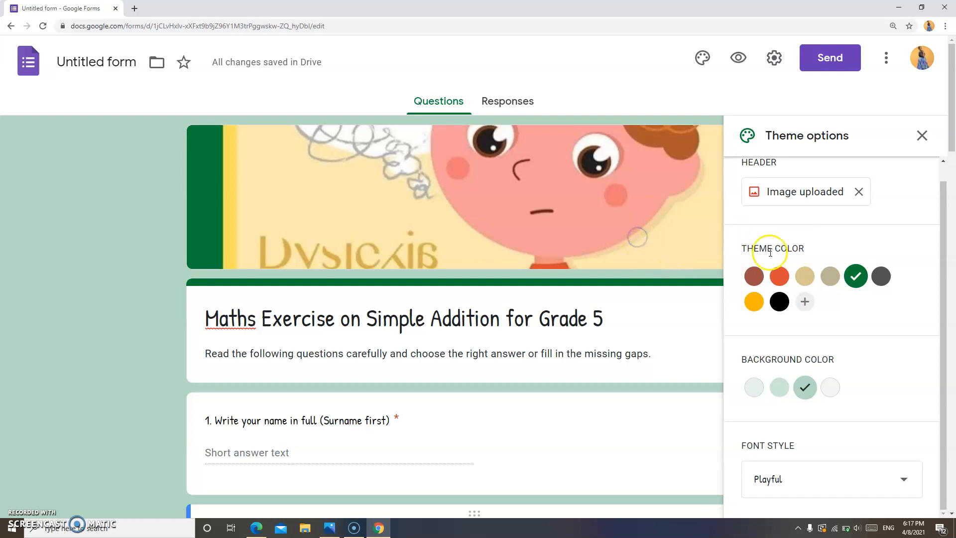
pyautogui.click(948, 294)
pyautogui.moveTo(941, 179); pyautogui.dragTo(939, 136)
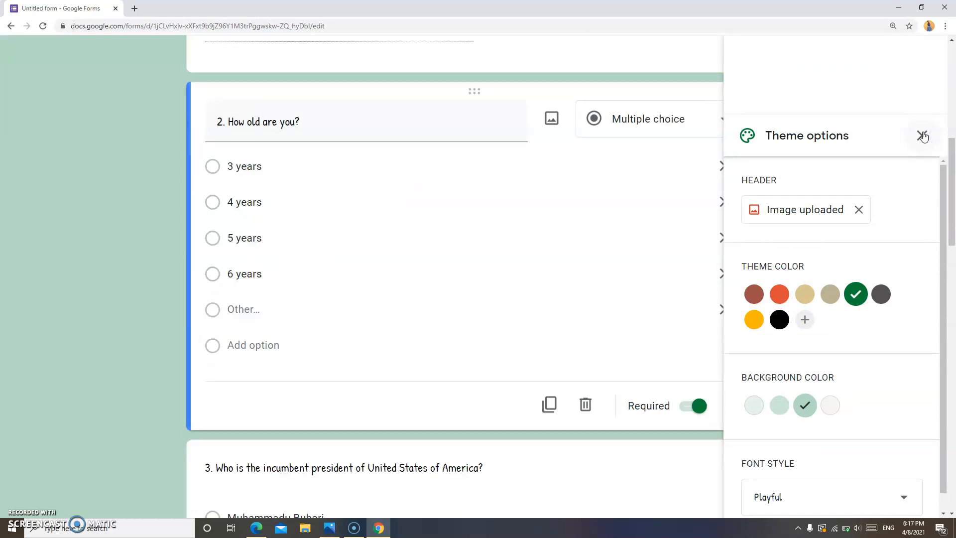
pyautogui.click(923, 136)
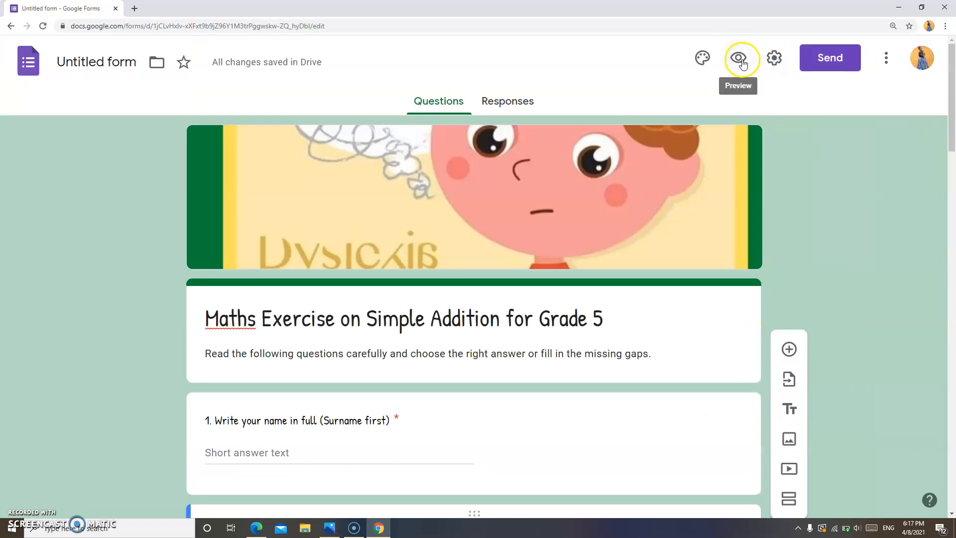
# - Preview the form, look through its header and first questions as a respondent sees them, and return to the editor
pyautogui.click(740, 59)
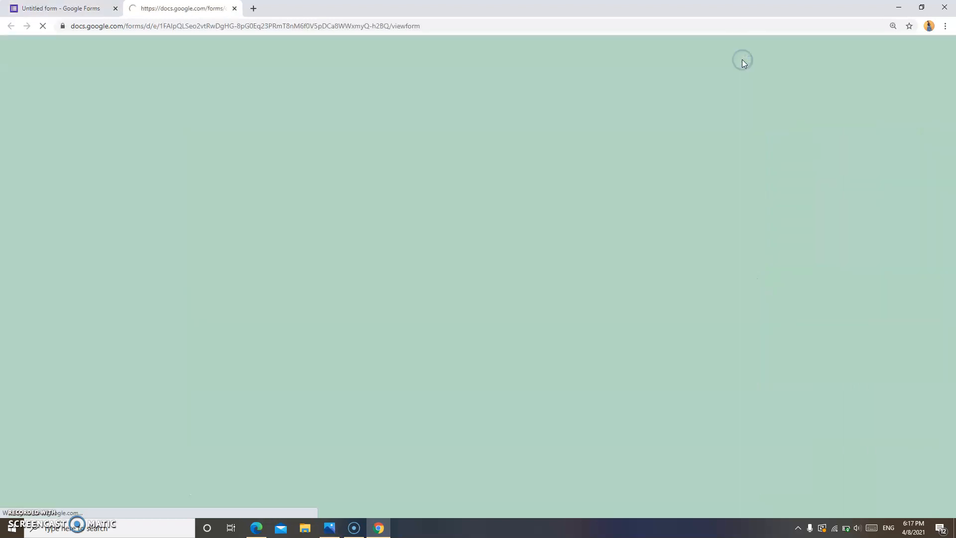
pyautogui.moveTo(953, 124); pyautogui.dragTo(947, 182)
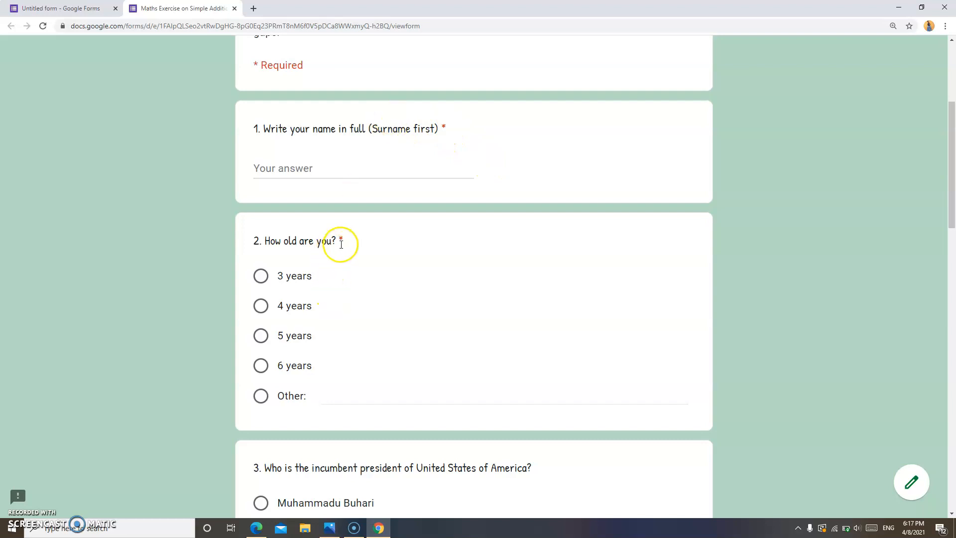
pyautogui.moveTo(947, 202); pyautogui.dragTo(951, 262)
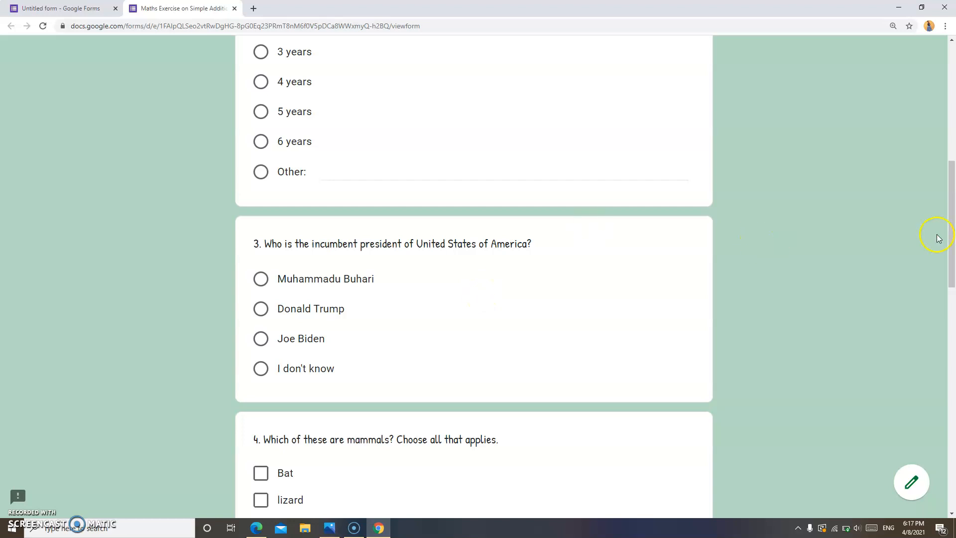
pyautogui.moveTo(951, 236); pyautogui.dragTo(950, 201)
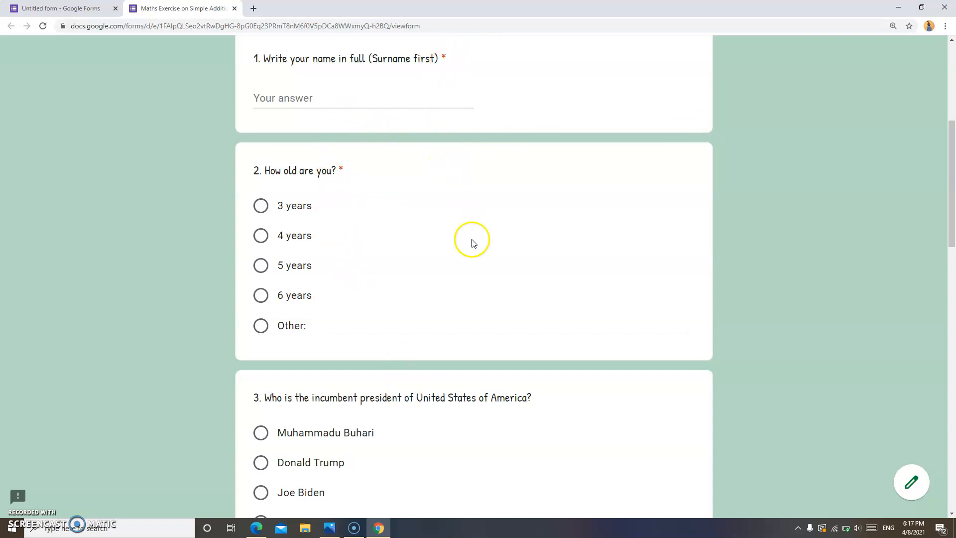
pyautogui.moveTo(948, 192); pyautogui.dragTo(949, 106)
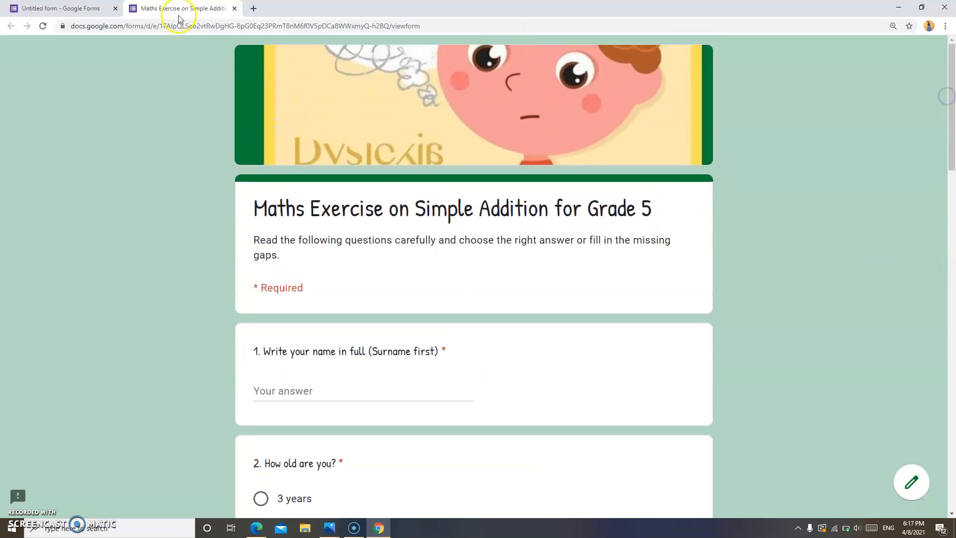
pyautogui.click(37, 11)
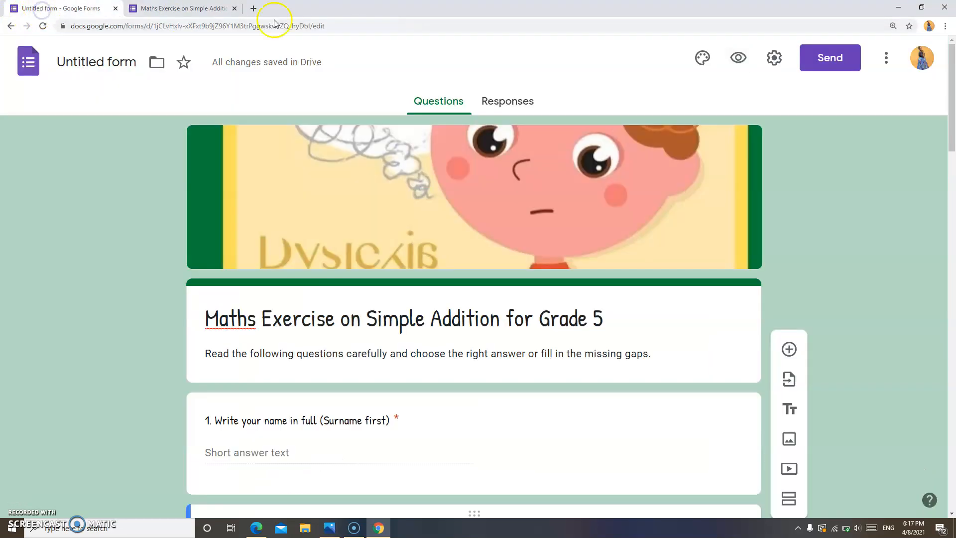
# - Turn the form into a quiz in its settings, with grades released later, after manual review
pyautogui.click(774, 58)
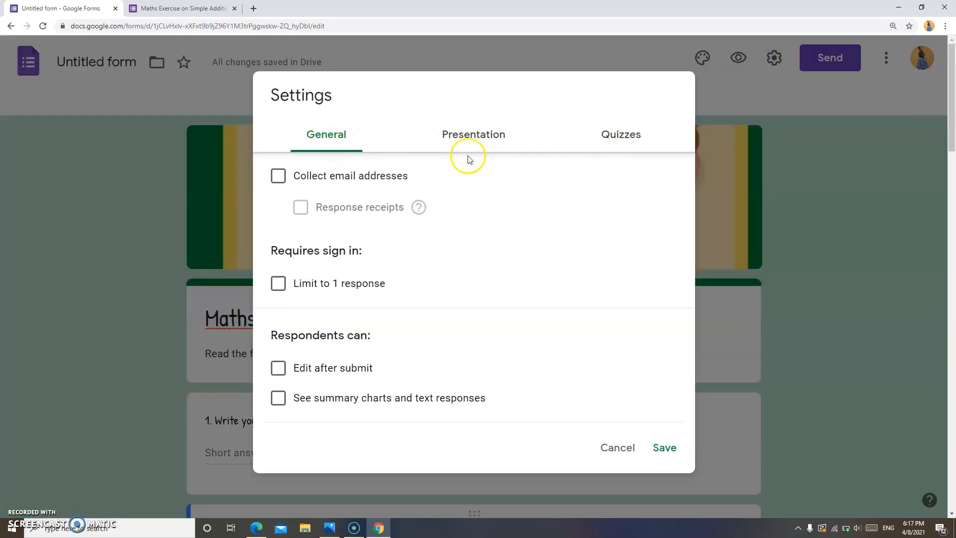
pyautogui.click(477, 140)
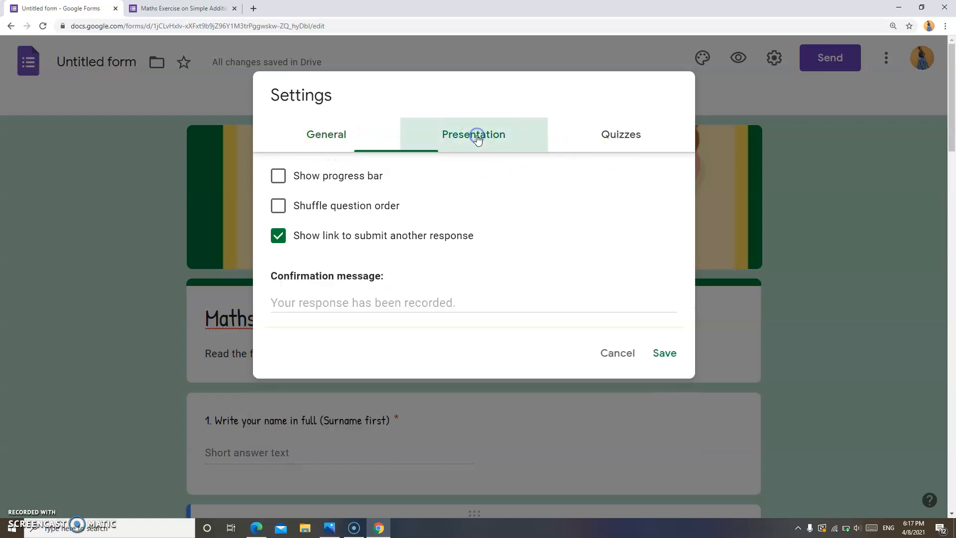
pyautogui.click(613, 140)
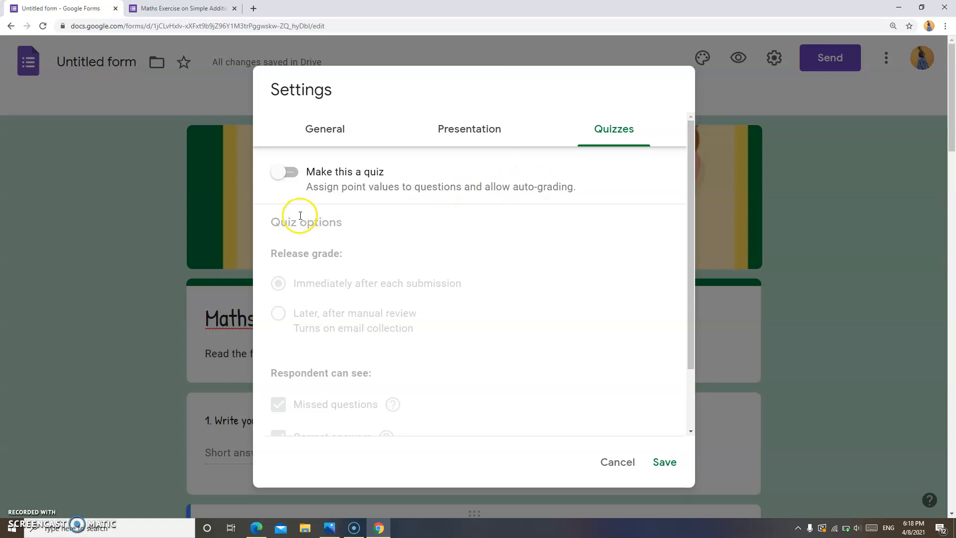
pyautogui.click(278, 174)
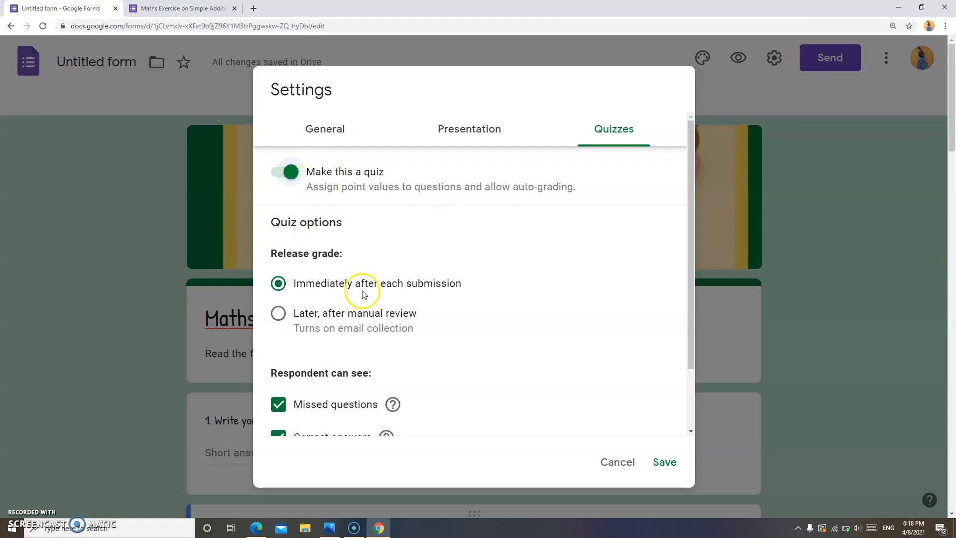
pyautogui.moveTo(691, 194); pyautogui.dragTo(695, 220)
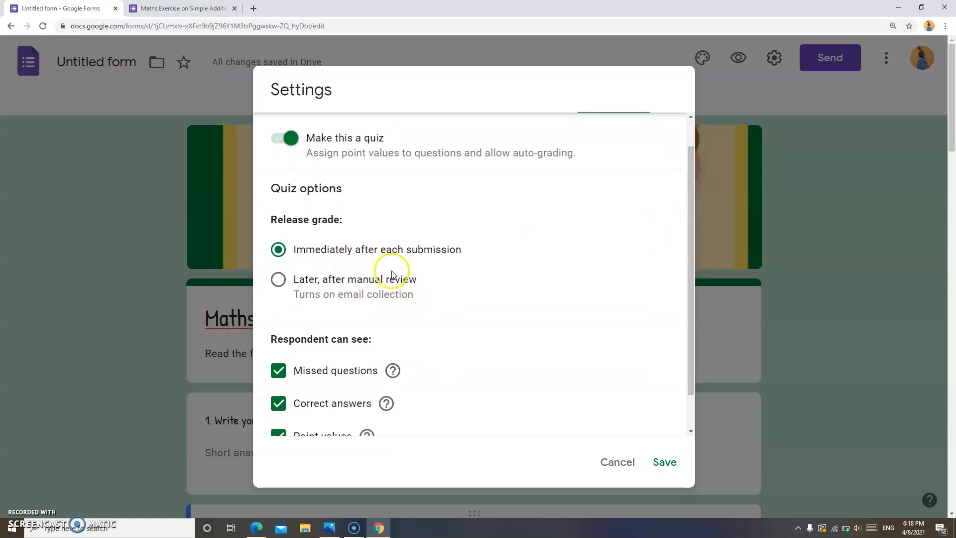
pyautogui.click(279, 279)
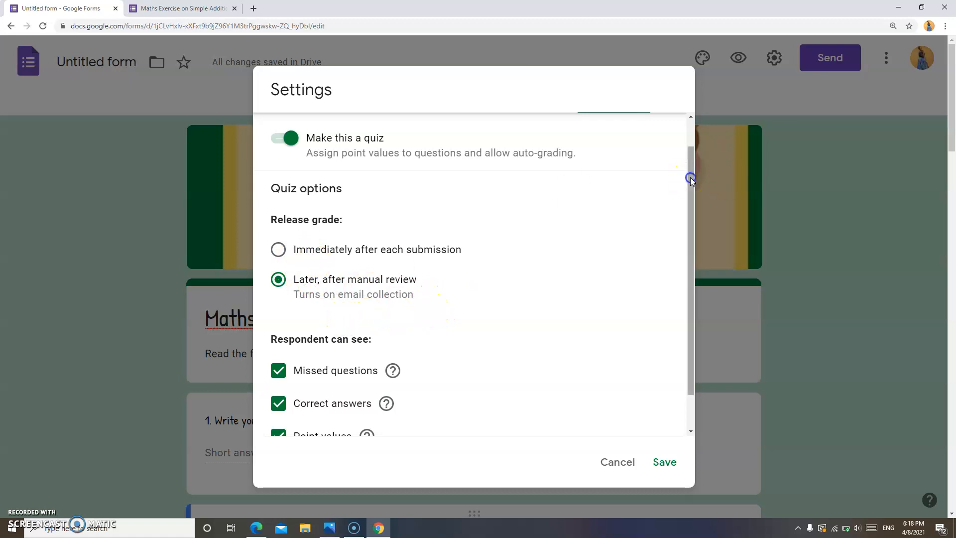
pyautogui.moveTo(690, 177); pyautogui.dragTo(698, 210)
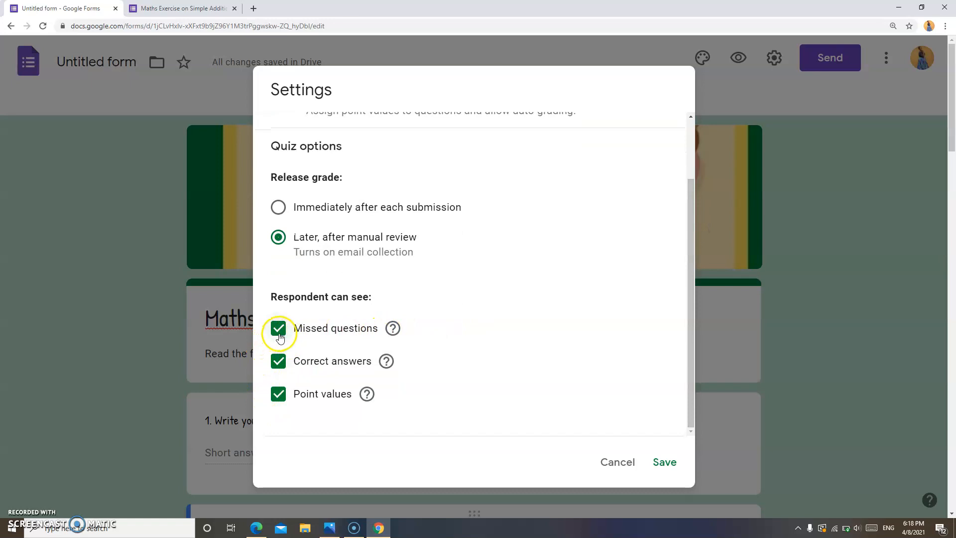
# - Clear and re-enable the Missed questions and Point values options for respondents, and save the quiz settings
pyautogui.click(281, 400)
pyautogui.click(282, 400)
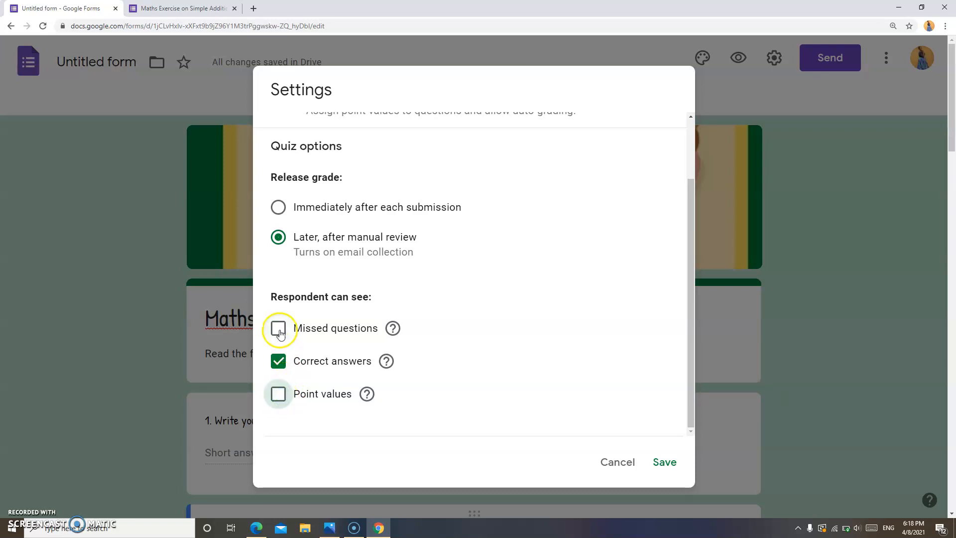
pyautogui.click(279, 330)
pyautogui.click(280, 394)
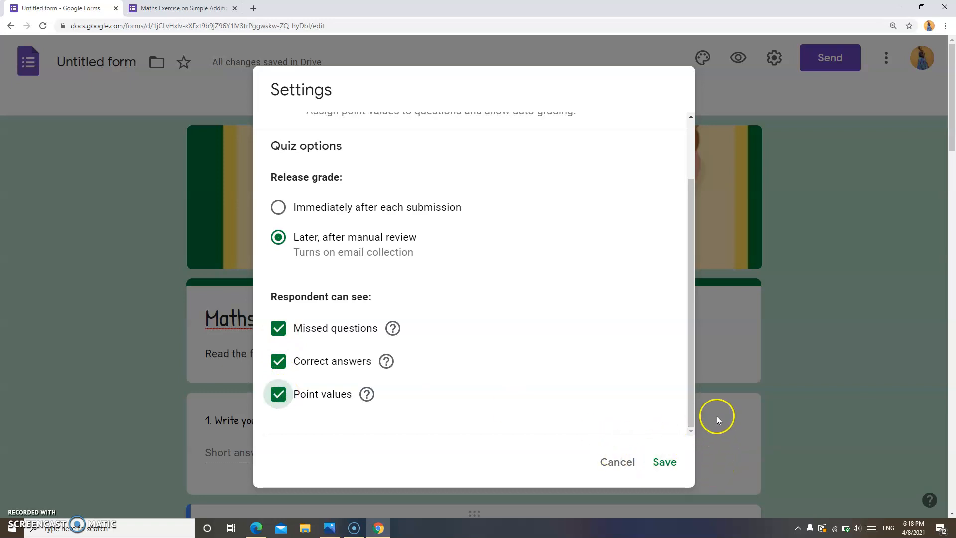
pyautogui.moveTo(691, 408); pyautogui.dragTo(682, 331)
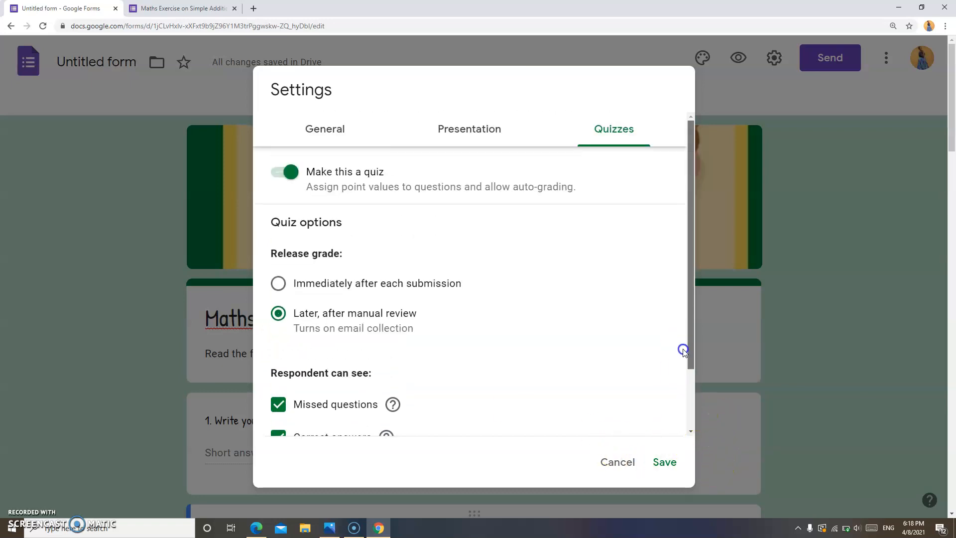
pyautogui.click(666, 461)
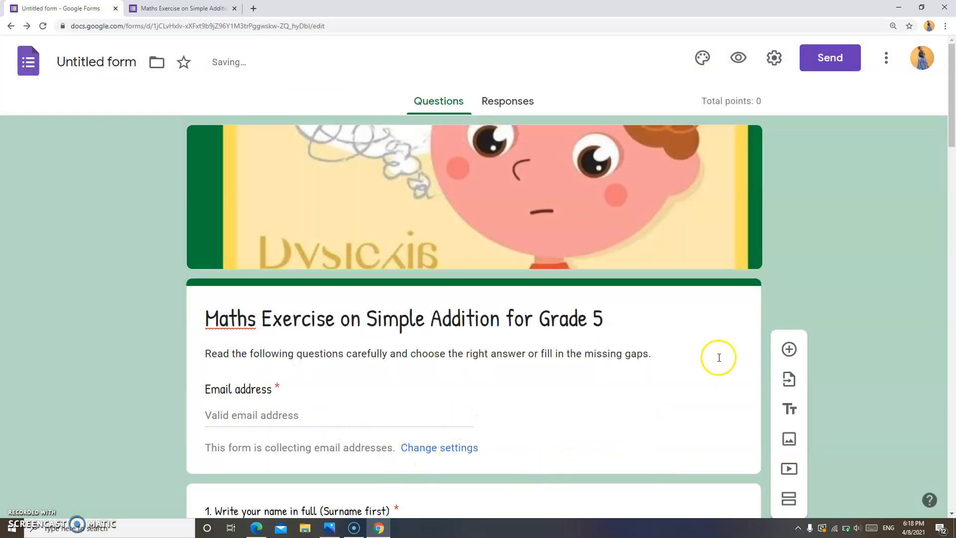
# - In the answer key of question 2 on age, add the correct-answer feedback "5 years" and set the question to 5 points
pyautogui.moveTo(949, 148); pyautogui.dragTo(952, 243)
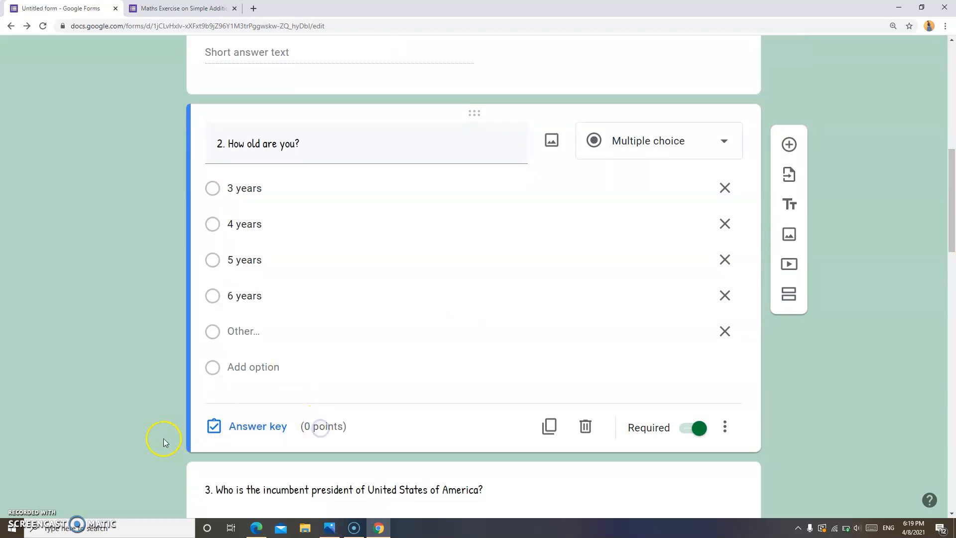
pyautogui.click(229, 425)
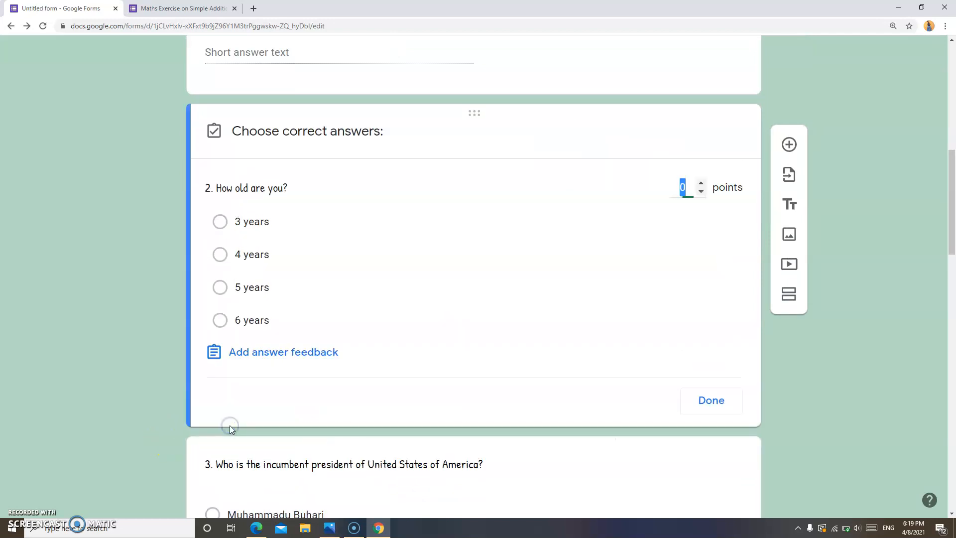
pyautogui.click(282, 356)
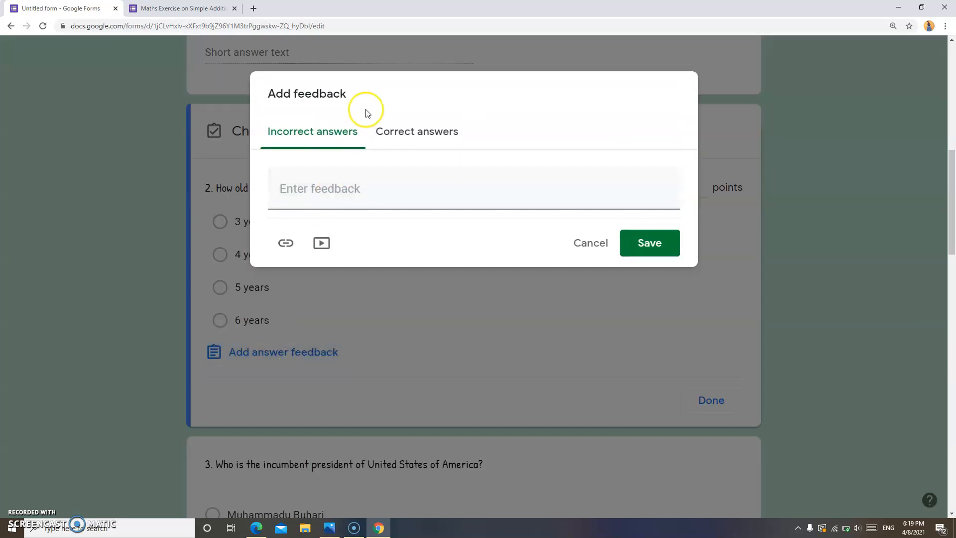
pyautogui.click(402, 138)
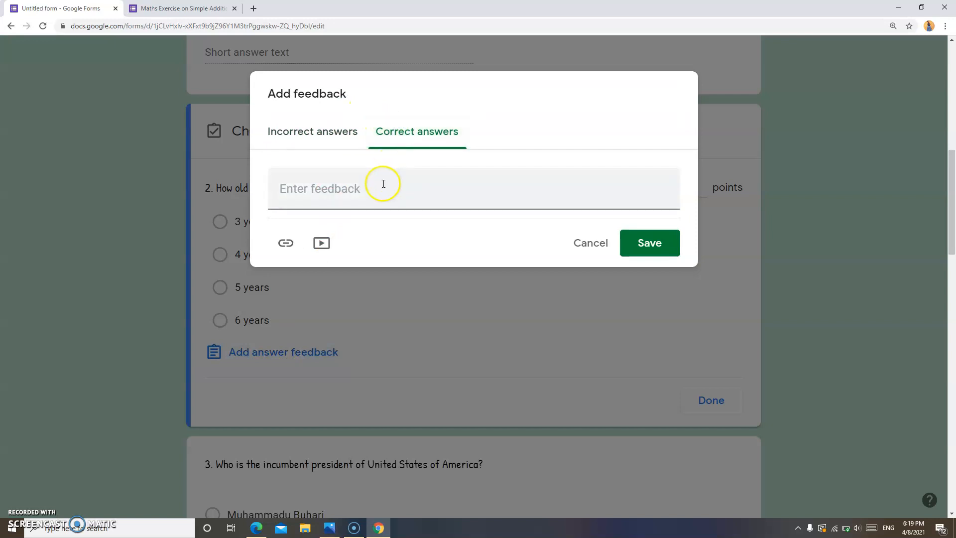
pyautogui.click(369, 204)
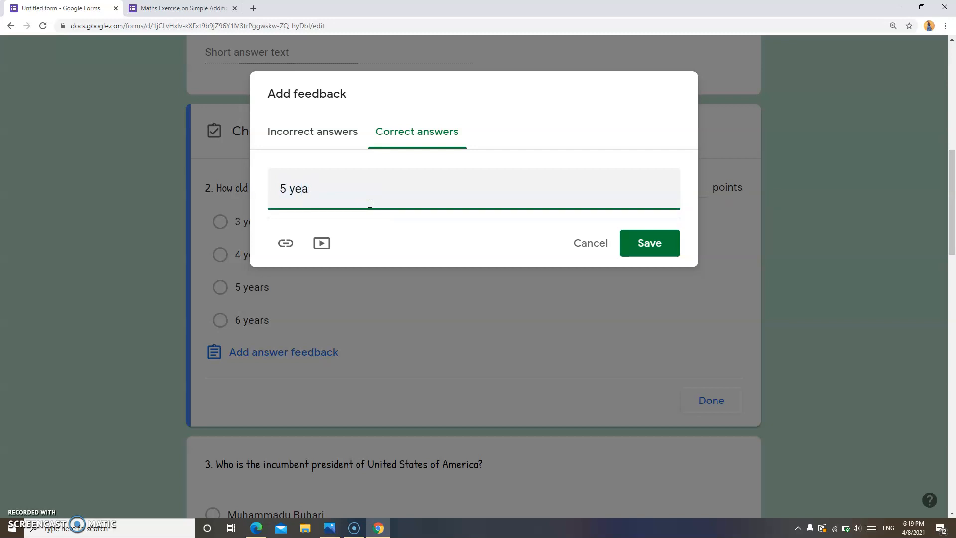
pyautogui.click(642, 244)
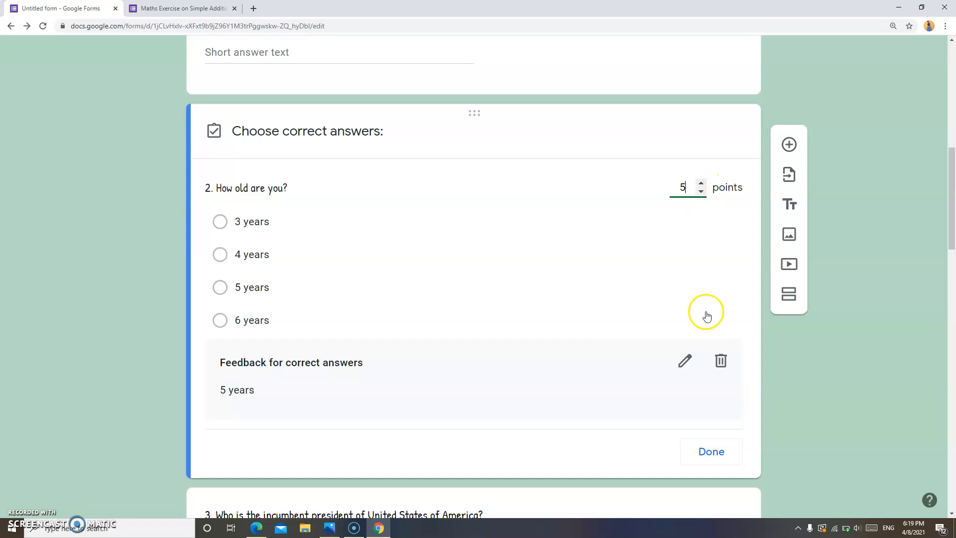
pyautogui.click(722, 451)
# - Add the correct-answer feedback "Joe Biden" to the answer key of question 3 on the incumbent US president
pyautogui.moveTo(952, 215); pyautogui.dragTo(952, 283)
pyautogui.click(377, 377)
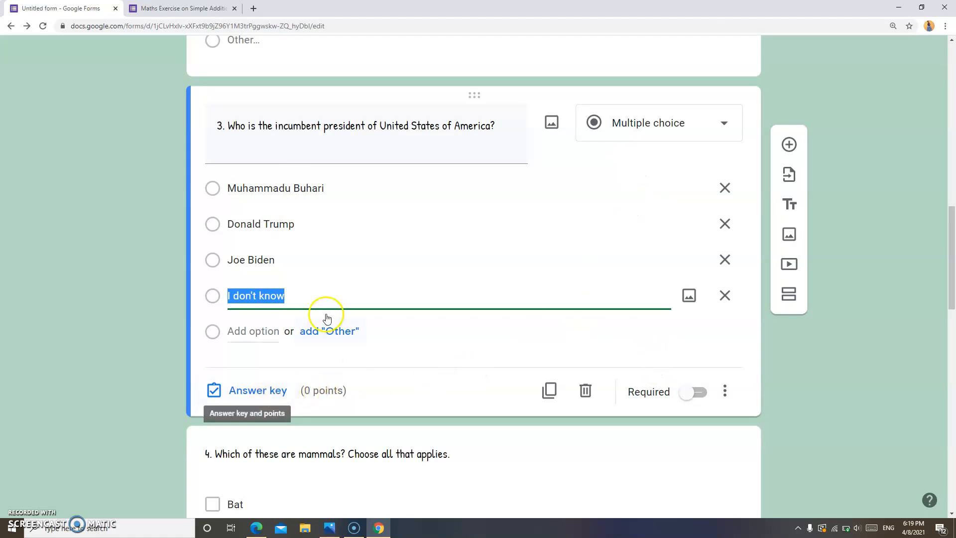
pyautogui.click(262, 394)
pyautogui.click(274, 332)
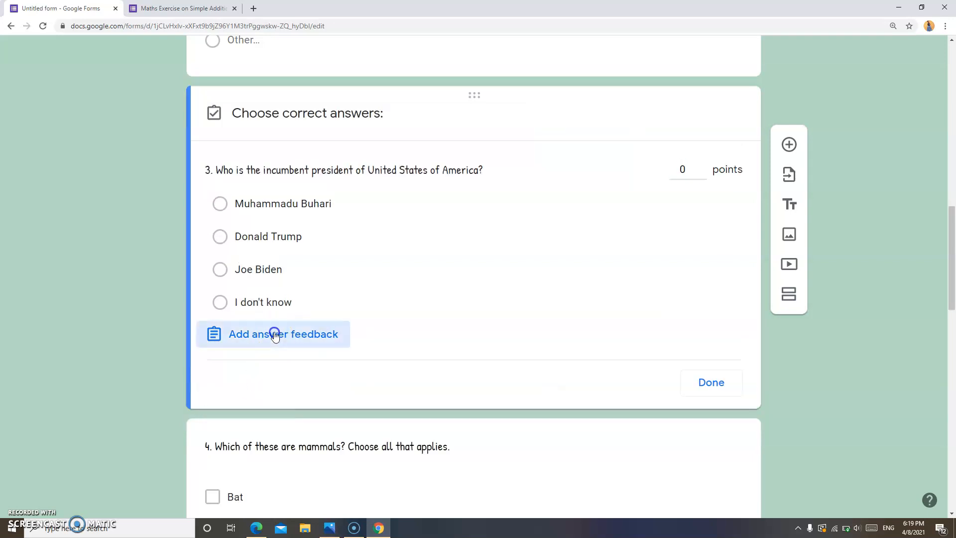
pyautogui.click(436, 131)
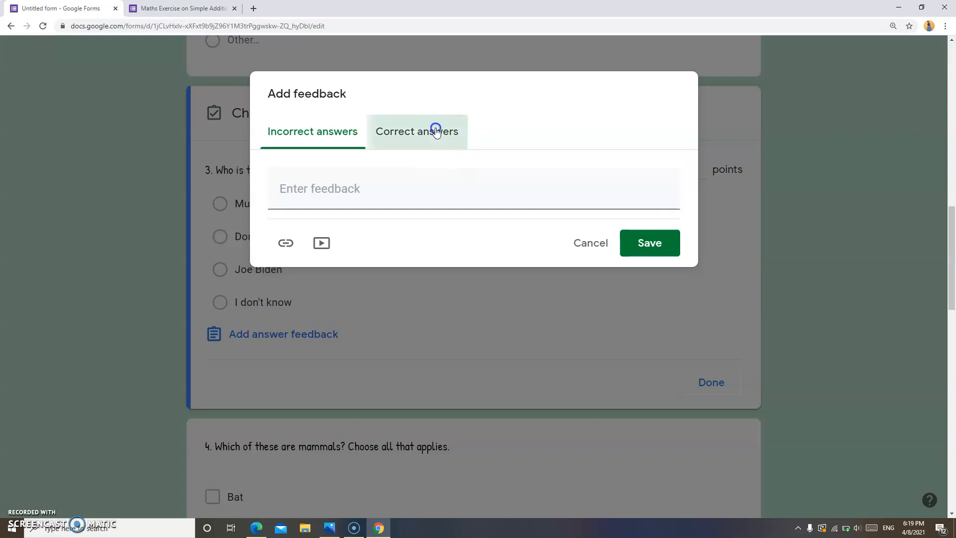
pyautogui.click(374, 198)
pyautogui.write('Joe Biden')
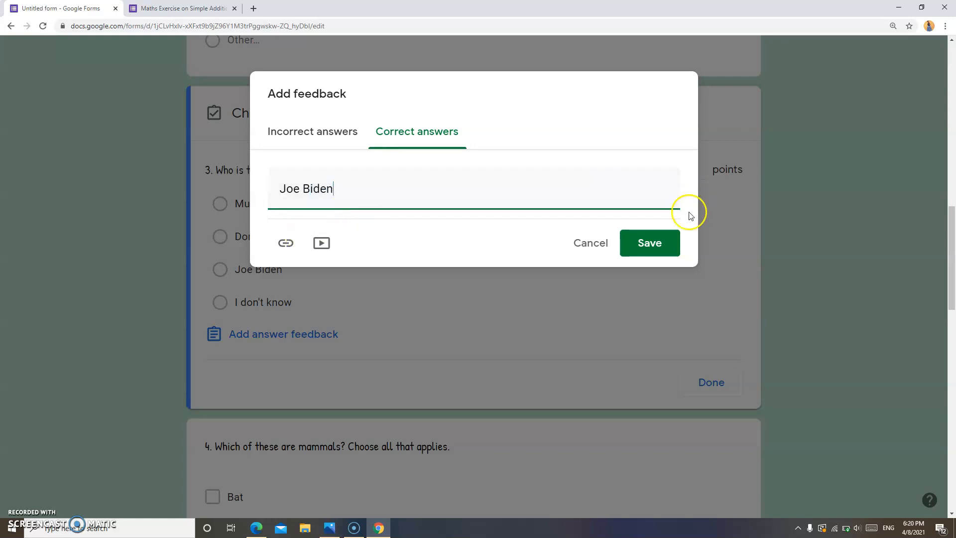
pyautogui.click(665, 243)
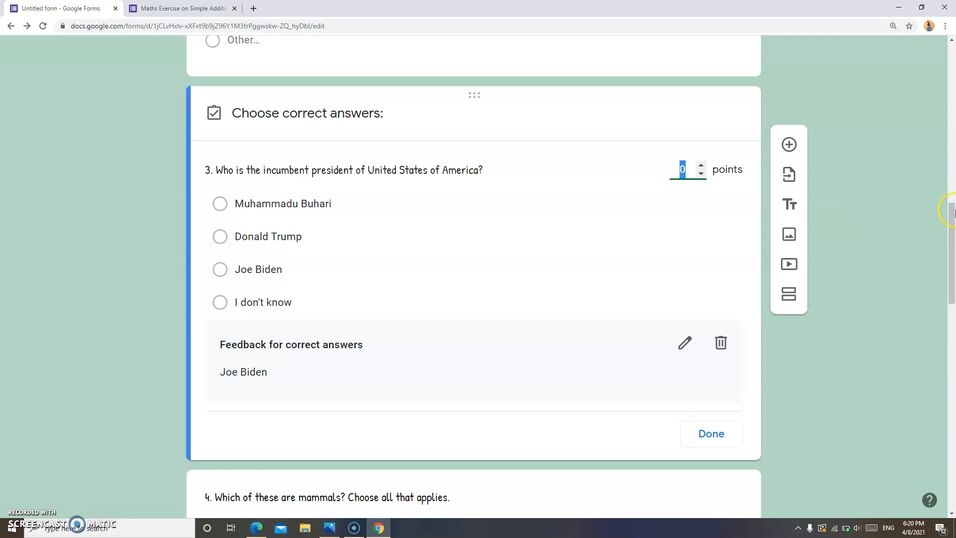
# - Try the Limit to 1 response option in the form's general settings, clear it again, and save the settings
pyautogui.moveTo(952, 228); pyautogui.dragTo(949, 67)
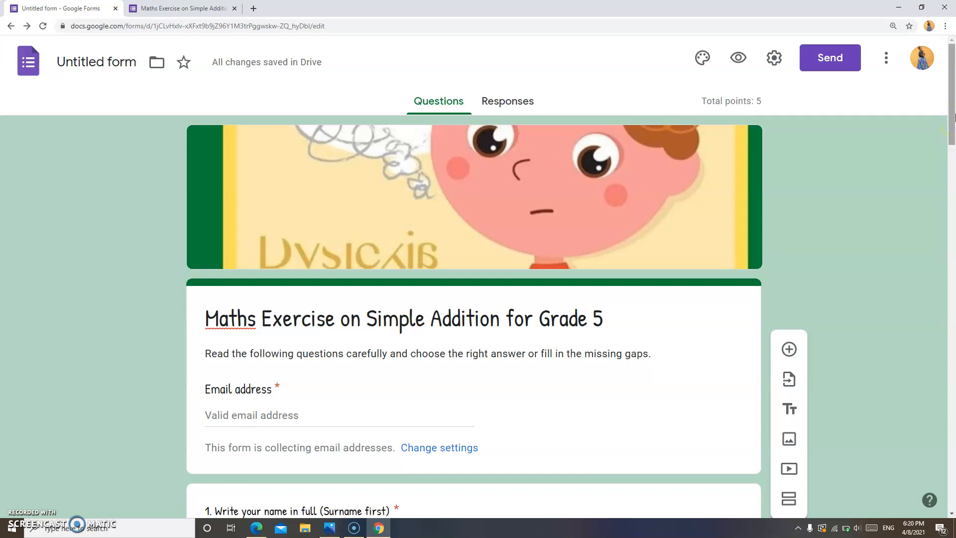
pyautogui.moveTo(953, 109)
pyautogui.mouseDown()
pyautogui.moveTo(952, 147)
pyautogui.moveTo(952, 106)
pyautogui.mouseUp()
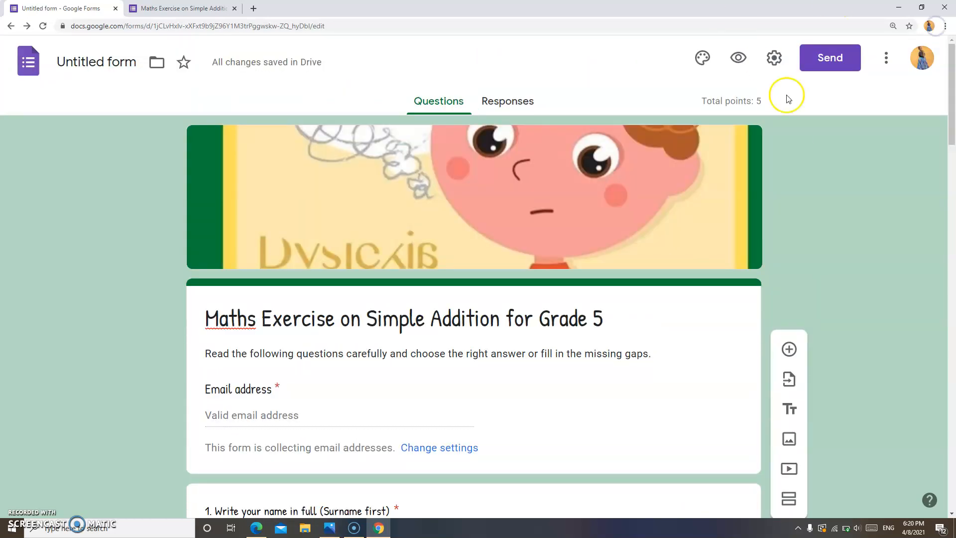
pyautogui.click(774, 58)
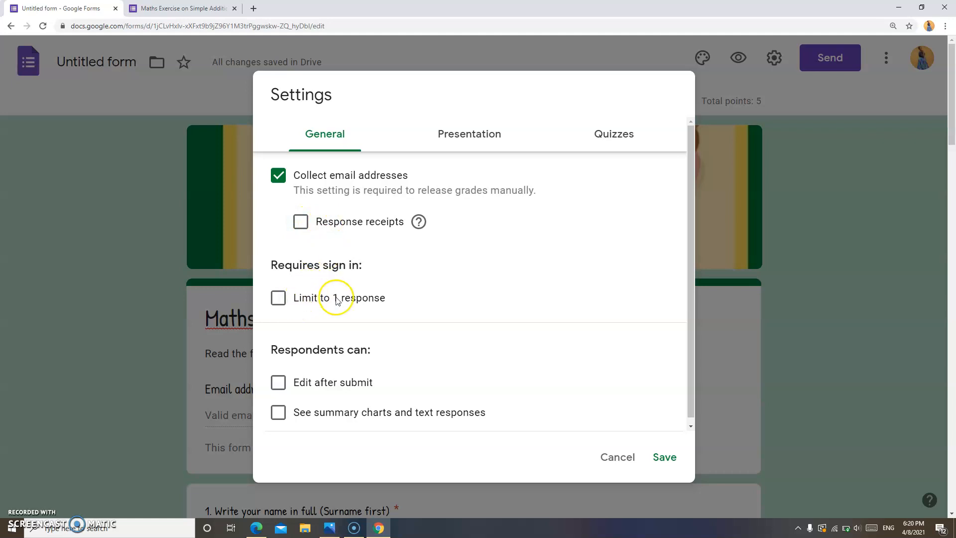
pyautogui.click(279, 298)
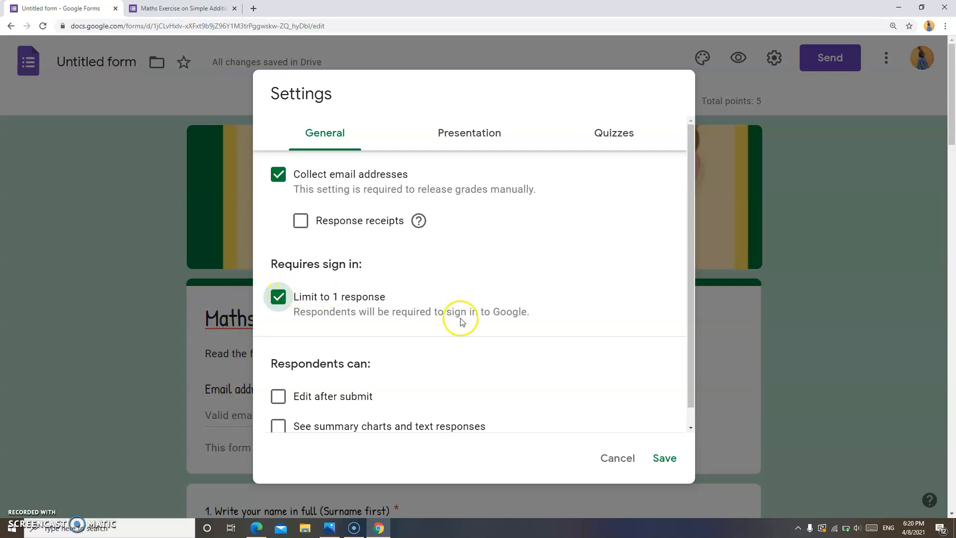
pyautogui.click(278, 299)
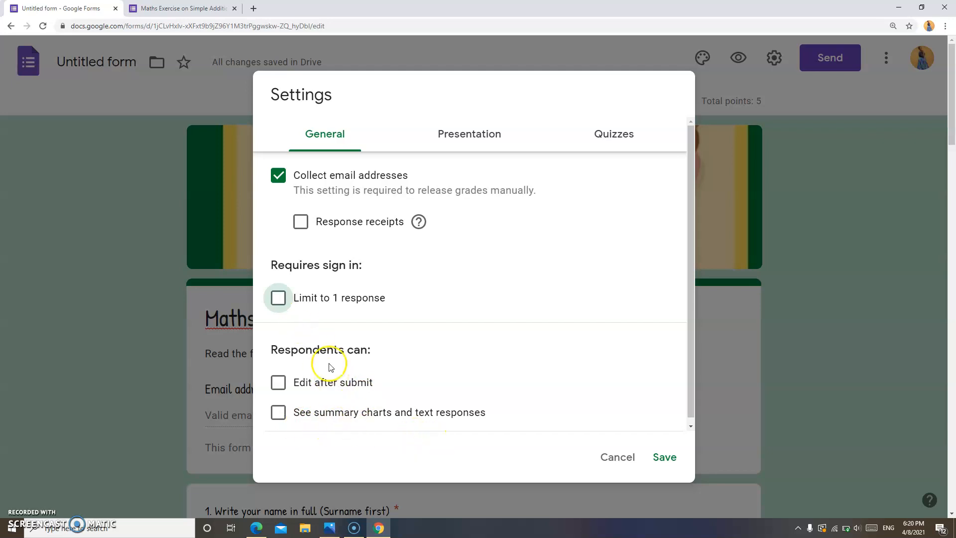
pyautogui.click(666, 457)
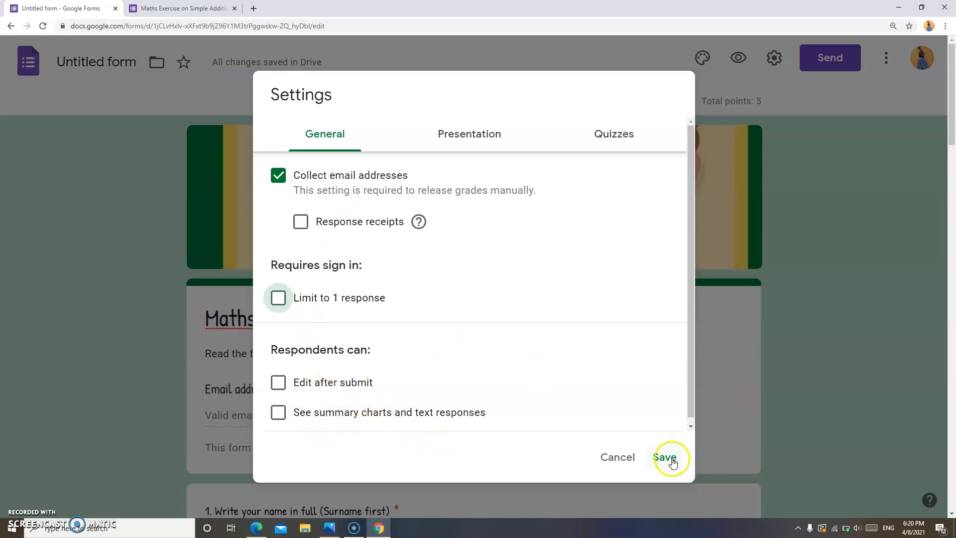